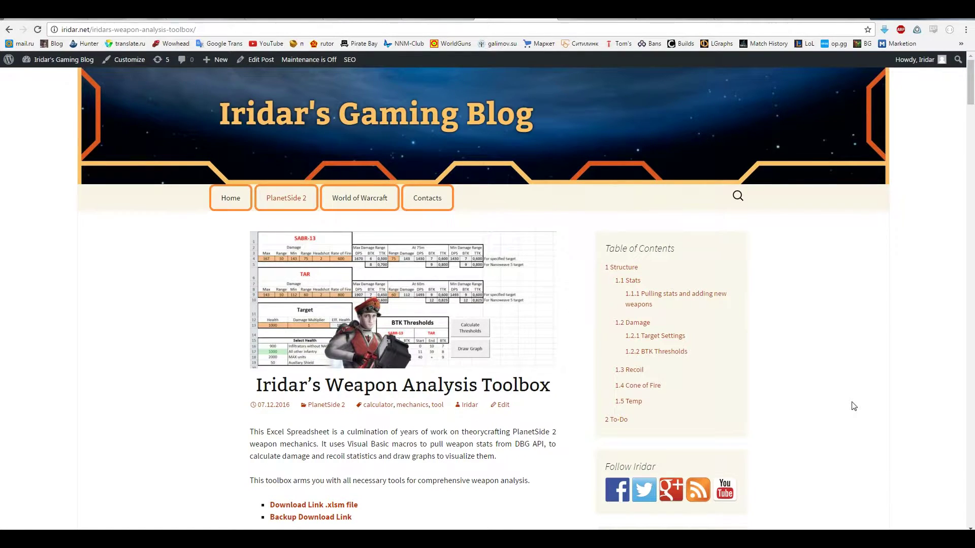
- Download Iridars-Toolbox.xlsm from the blog post and open it in Excel
scroll(853, 407, "down", 1)
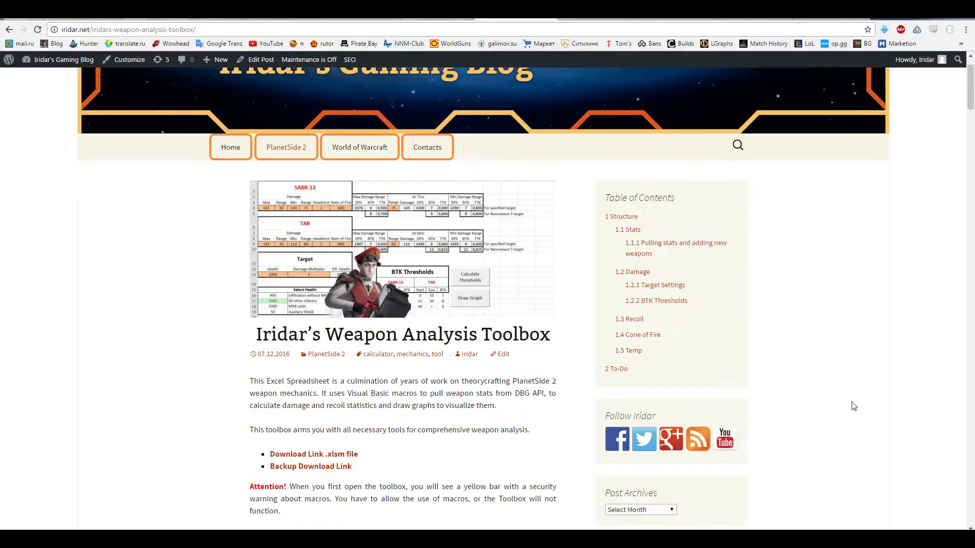
left_click(349, 455)
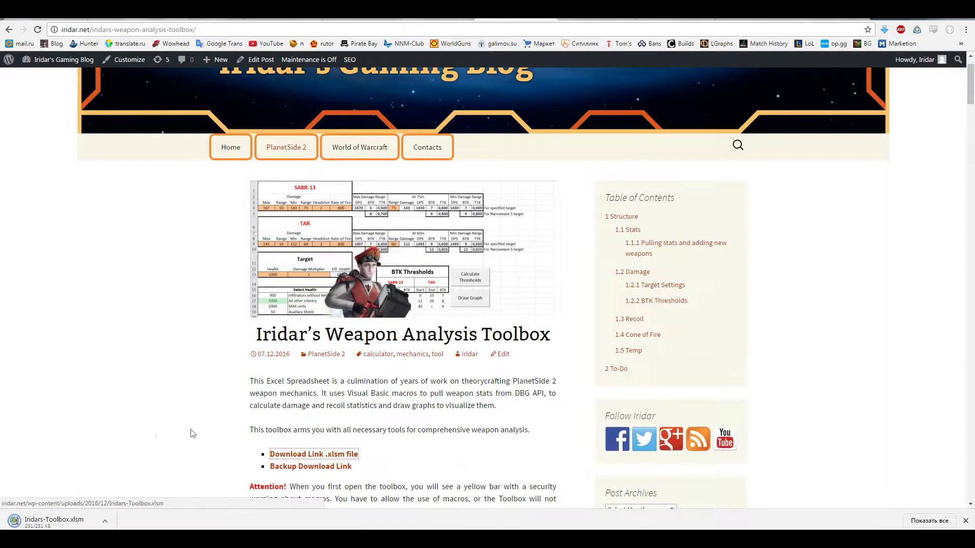
left_click(84, 521)
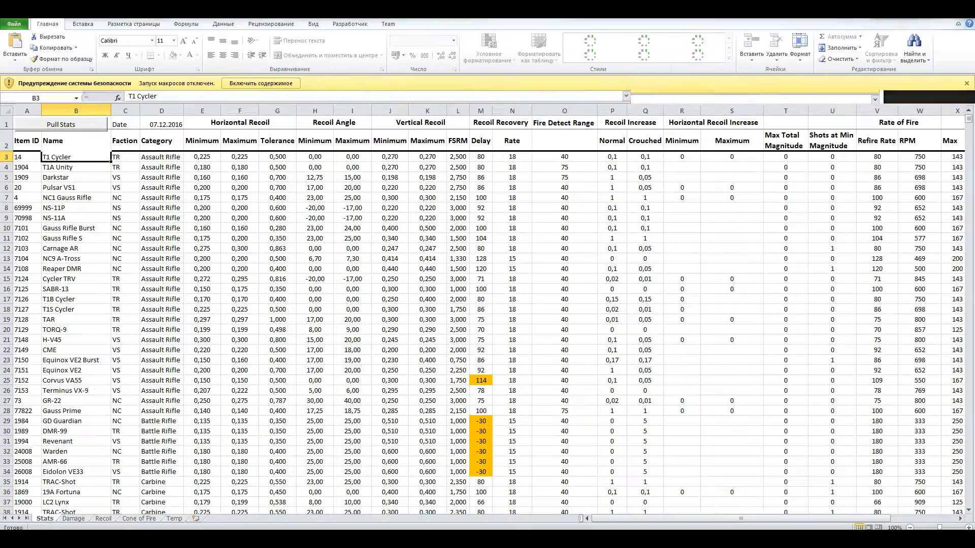
- Enable the workbook's macros and scroll down the Stats weapon list
left_click(241, 83)
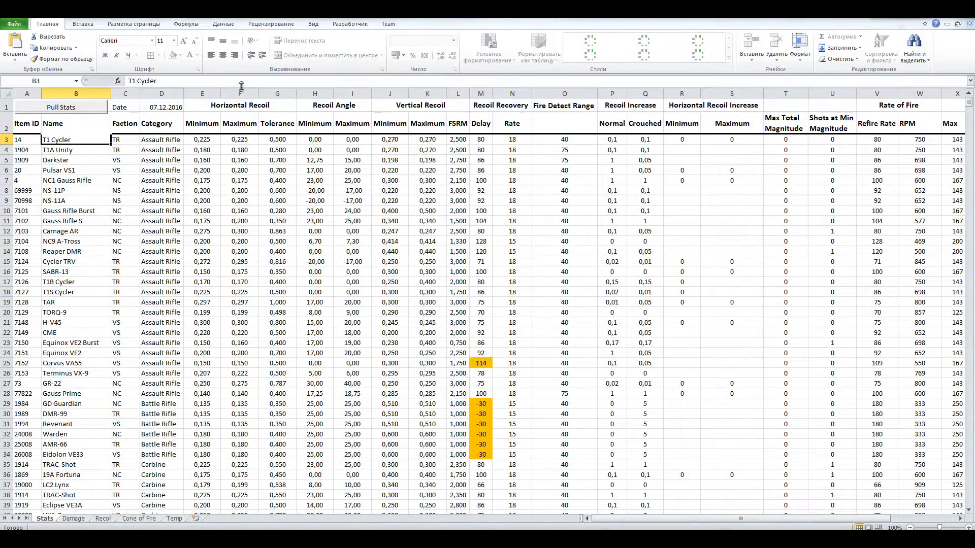
left_click(78, 257)
scroll(84, 219, "down", 2)
scroll(89, 218, "down", 2)
scroll(90, 218, "down", 2)
scroll(92, 217, "down", 2)
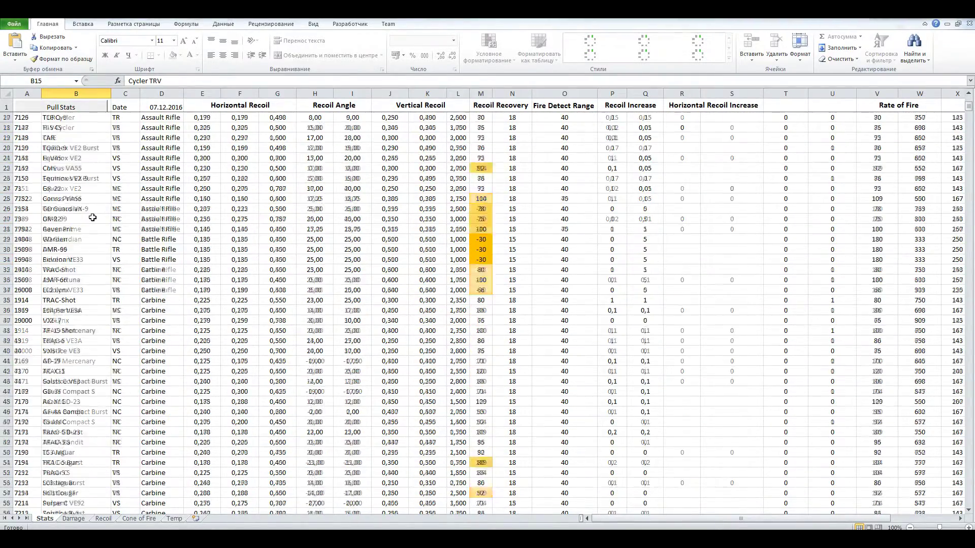
scroll(93, 219, "down", 3)
scroll(93, 227, "down", 3)
scroll(94, 245, "down", 2)
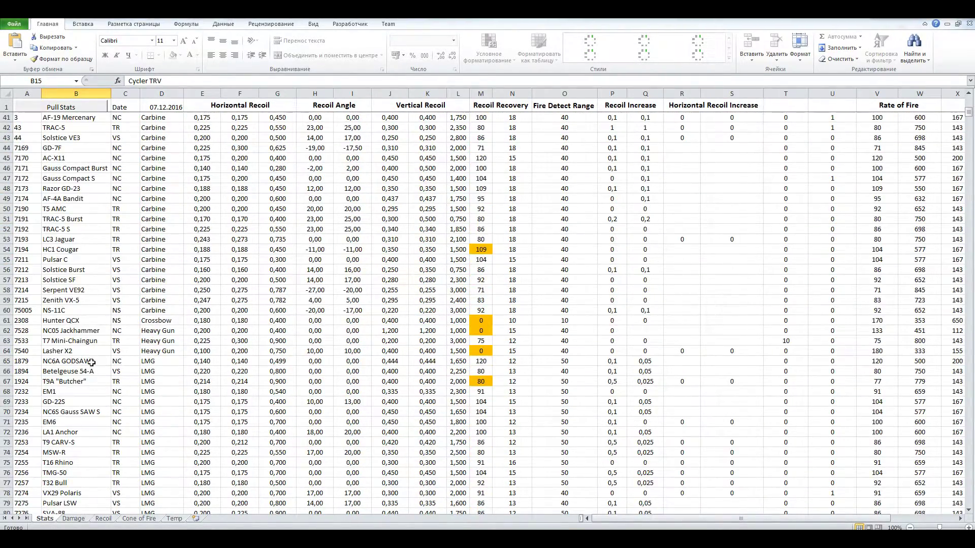
scroll(89, 345, "down", 2)
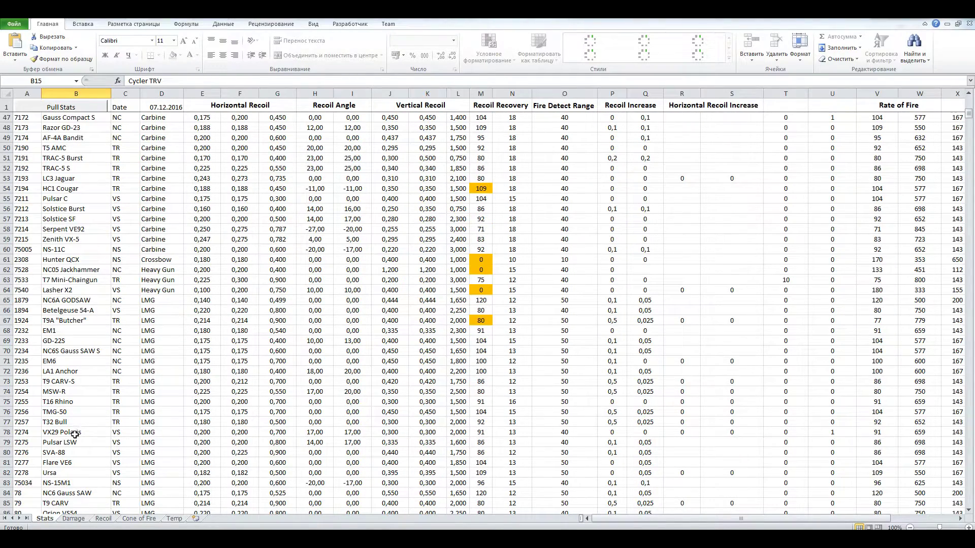
- Load NC6 Gauss SAW as the analysed weapon and view the Damage sheet
double_click(78, 494)
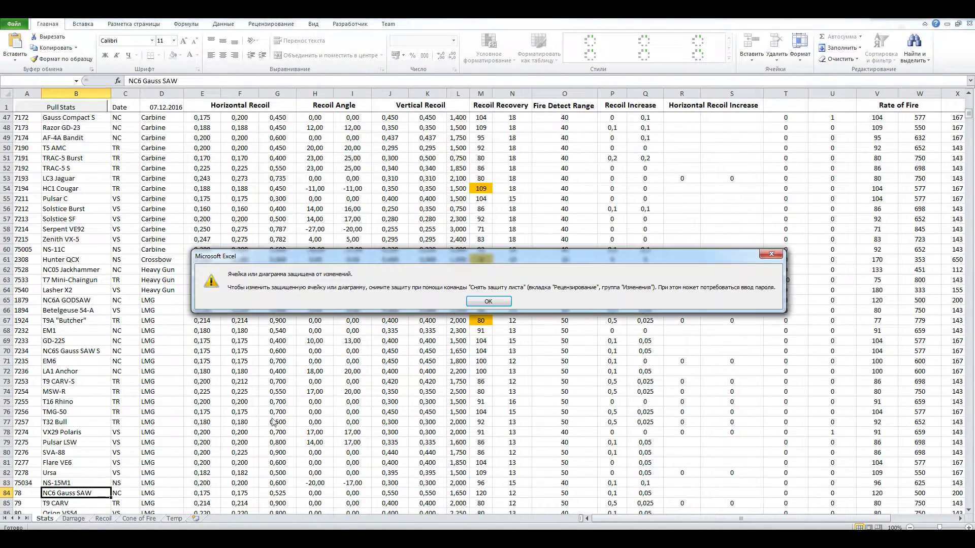
left_click(487, 302)
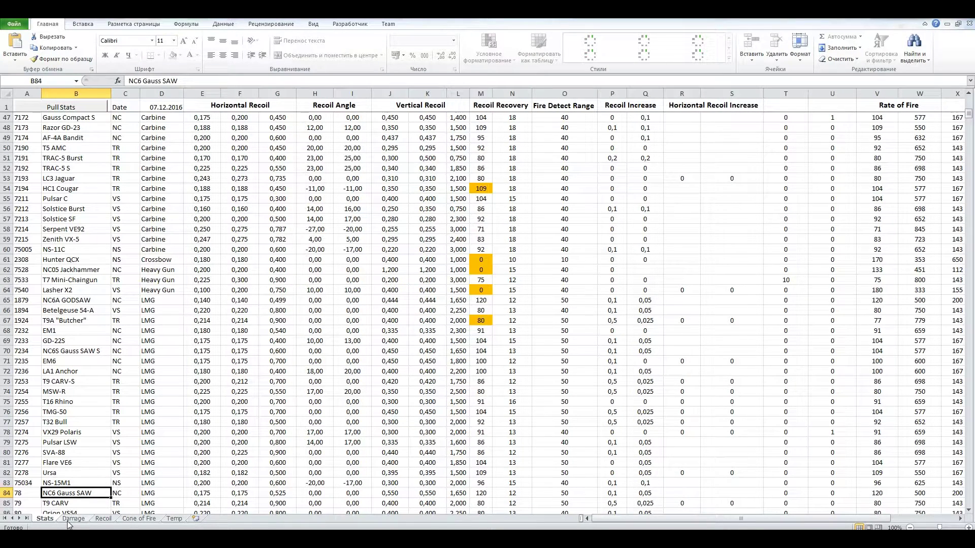
left_click(71, 519)
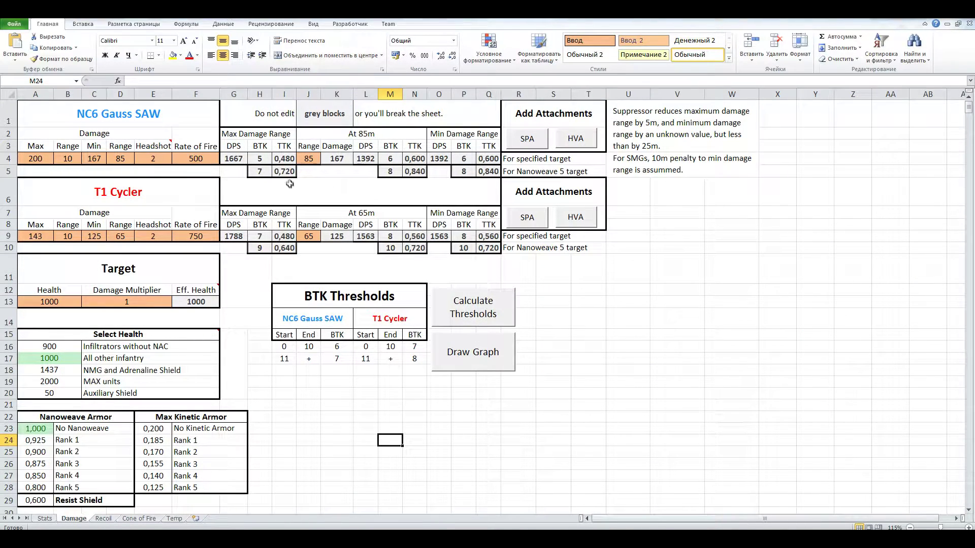
- Set NC6 Gauss SAW as weapon 2 with the HVA attachment and recalculate BTK thresholds
left_click(289, 160)
left_click(291, 170)
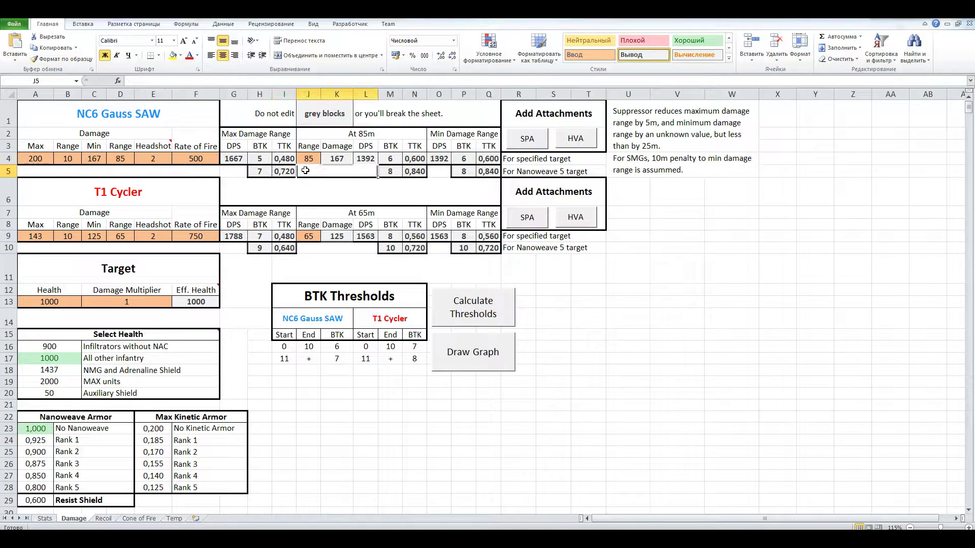
left_click(617, 293)
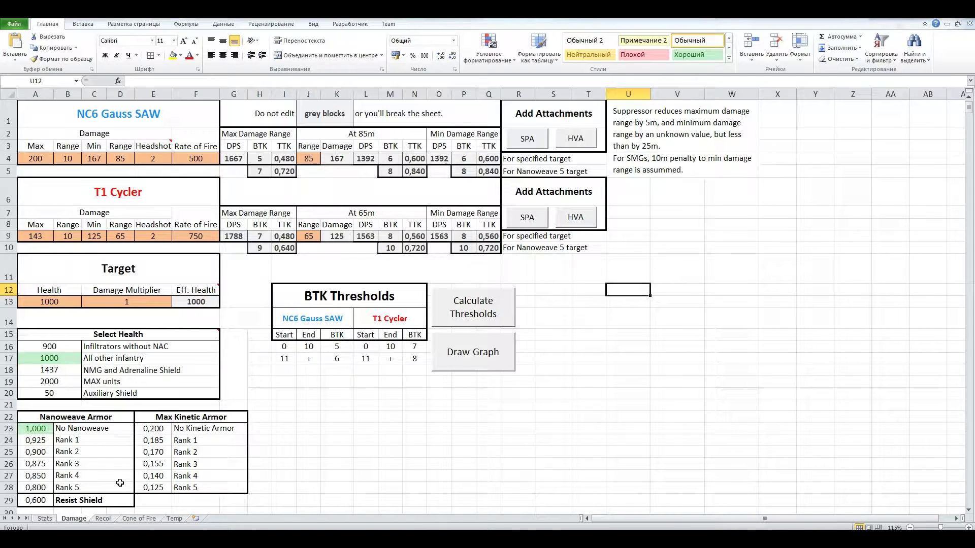
left_click(51, 520)
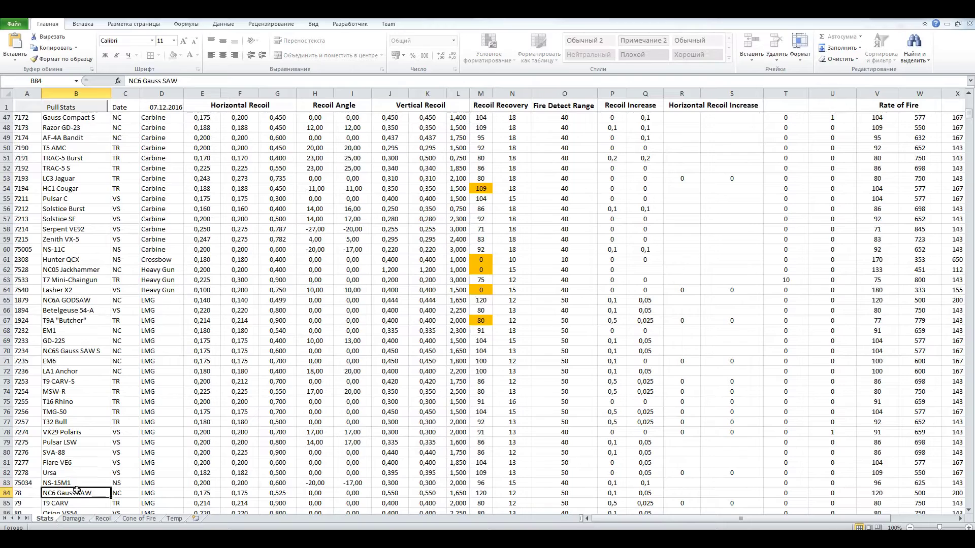
right_click(78, 492)
left_click(63, 520)
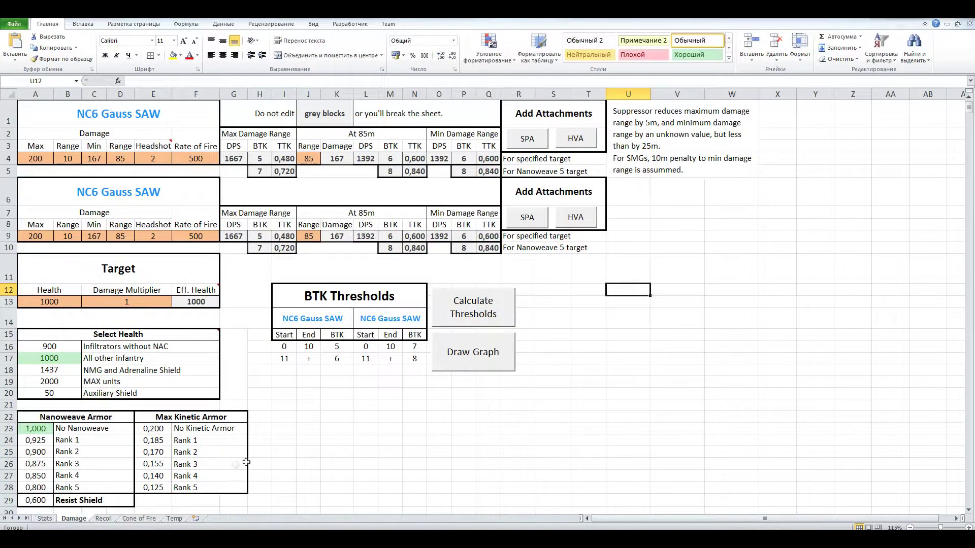
left_click(583, 228)
left_click(467, 307)
- Load Pulsar C as both the first and second compared weapon
left_click(45, 518)
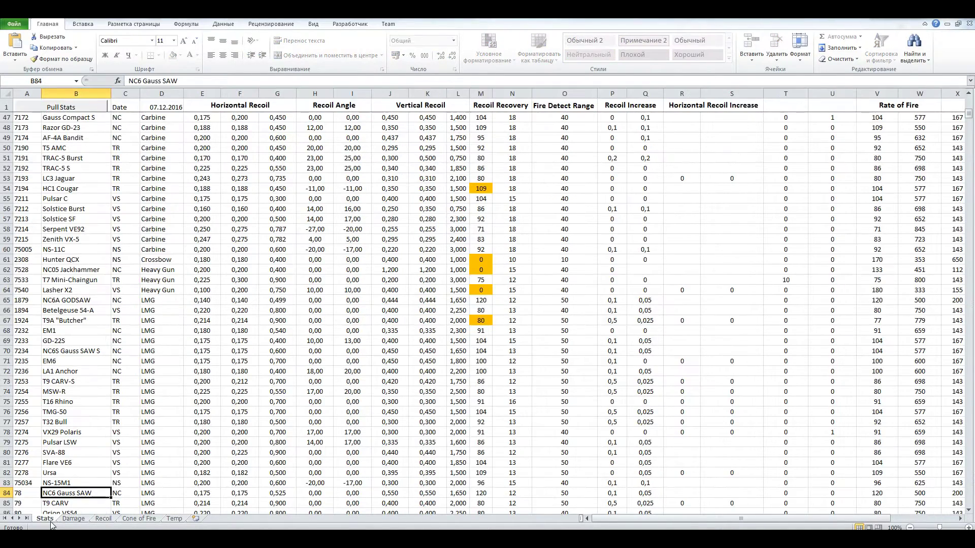
left_click(57, 200)
key("Return")
right_click(66, 199)
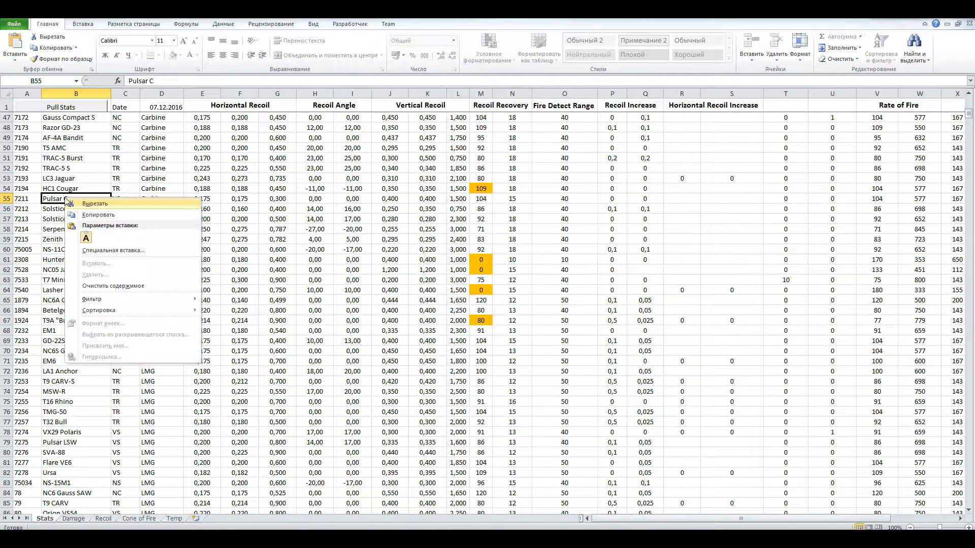
left_click(73, 518)
- Calculate Pulsar C BTK thresholds, draw the BTK Comparison chart, then delete it
left_click(575, 224)
left_click(477, 310)
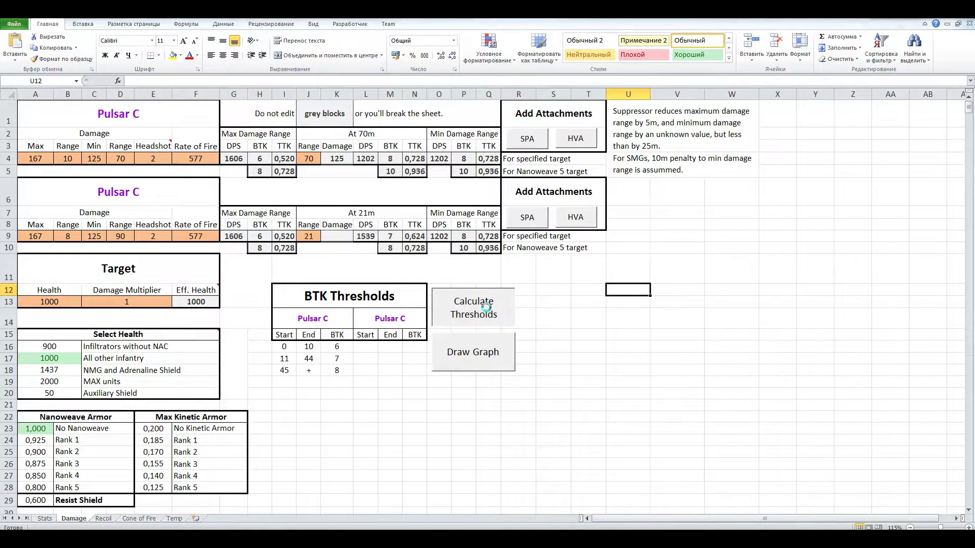
left_click(487, 350)
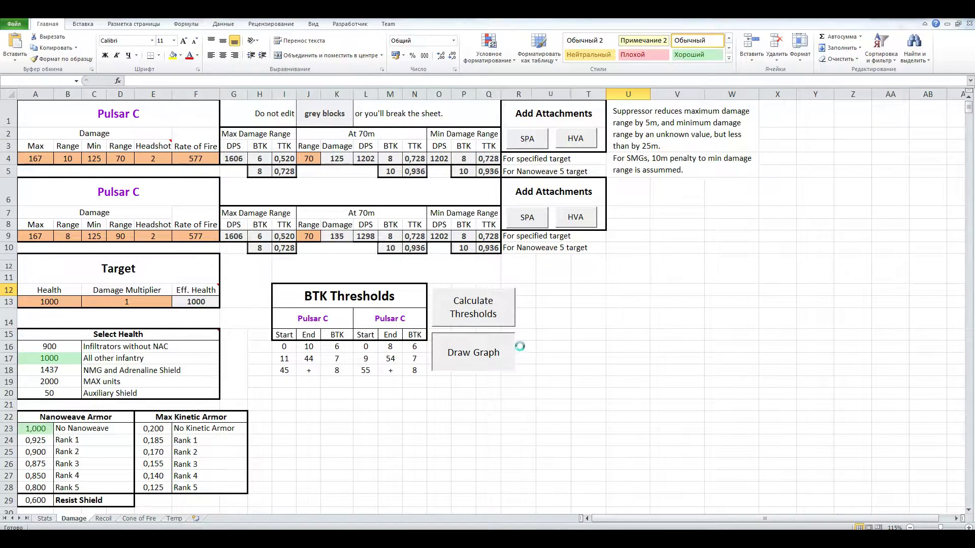
left_click_drag(609, 274, 645, 268)
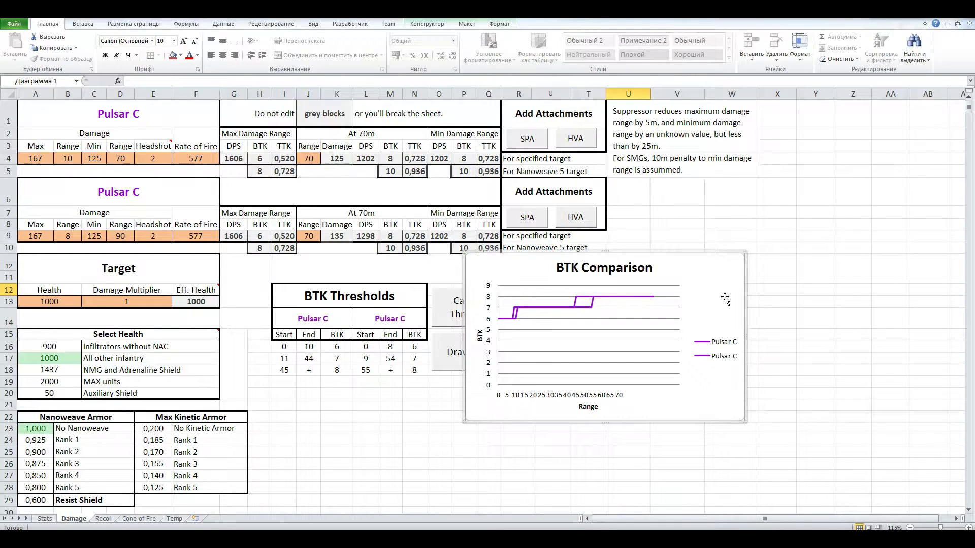
key("Delete")
left_click(461, 461)
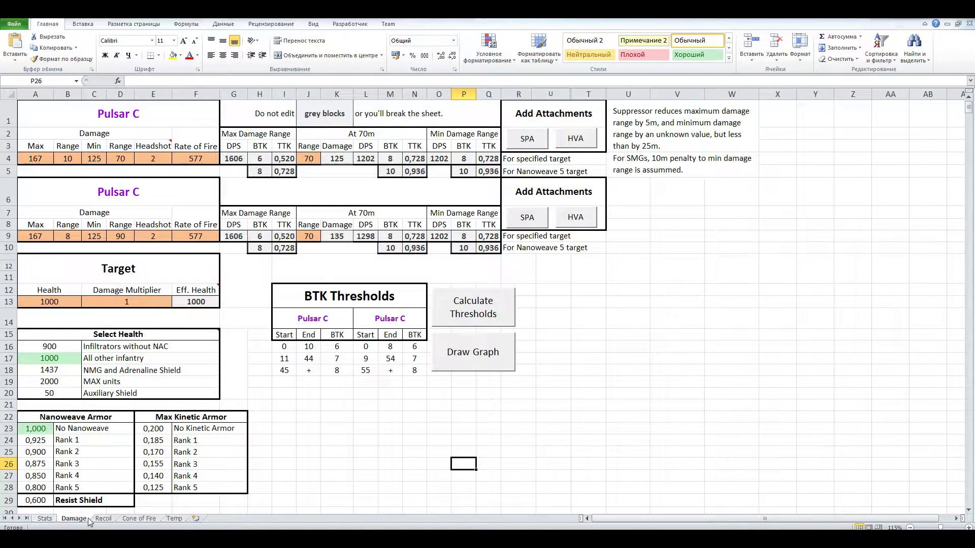
left_click(104, 518)
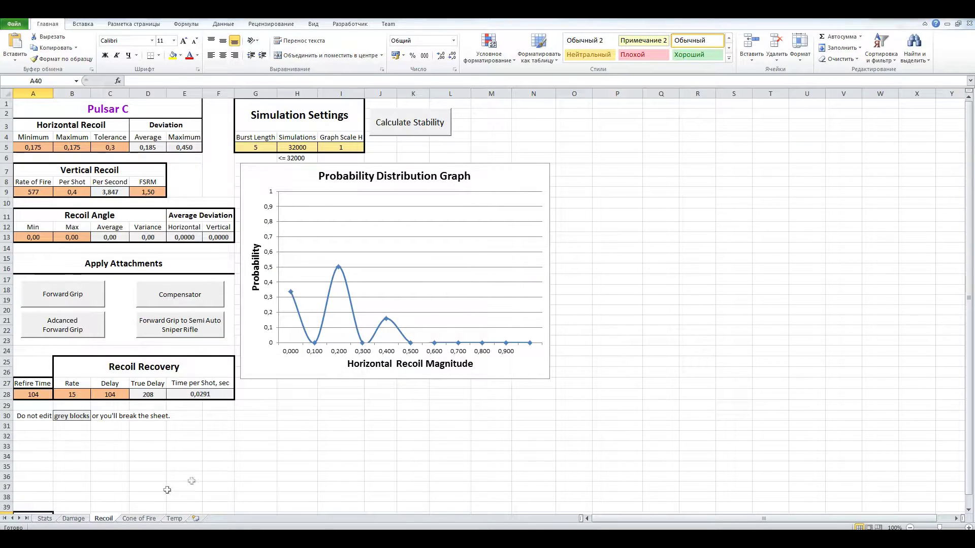
- Add the Advanced Forward Grip to Pulsar C and rerun the recoil stability simulation
left_click(417, 132)
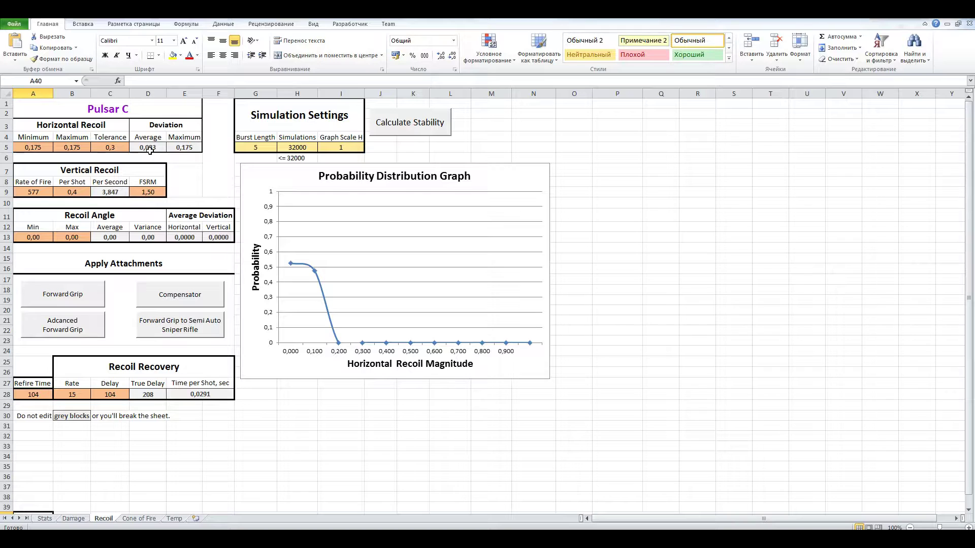
left_click(62, 327)
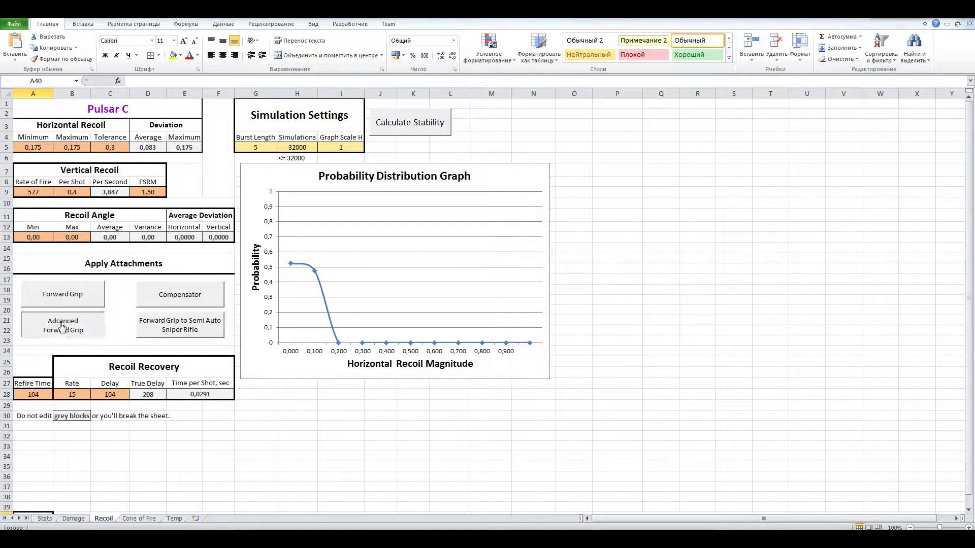
left_click(174, 294)
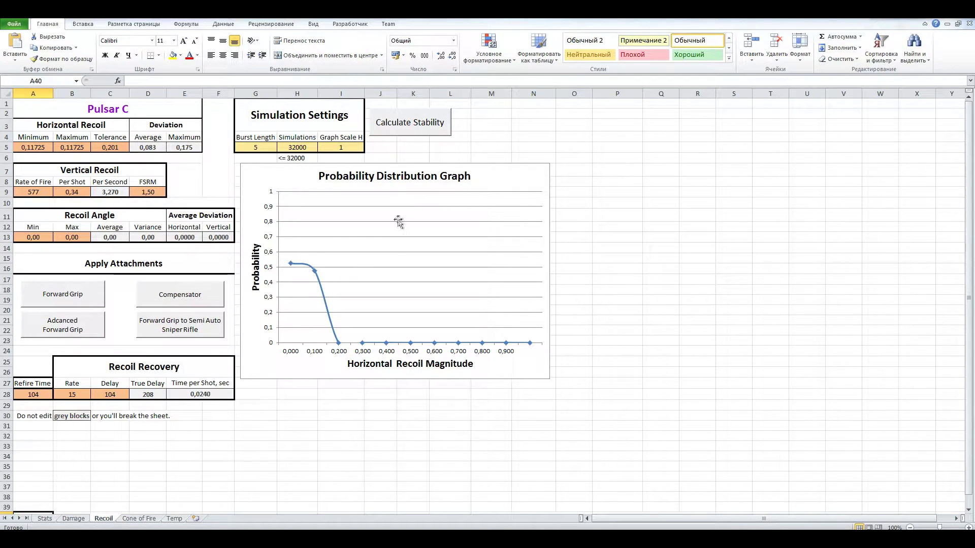
left_click(410, 127)
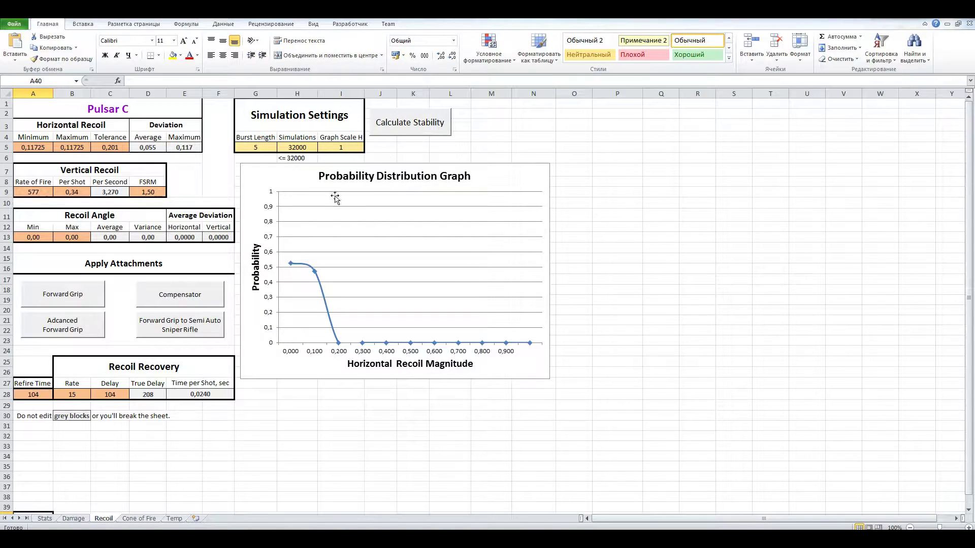
- Set the graph scale to 0,5 and recalculate the Pulsar C recoil distribution
left_click(157, 147)
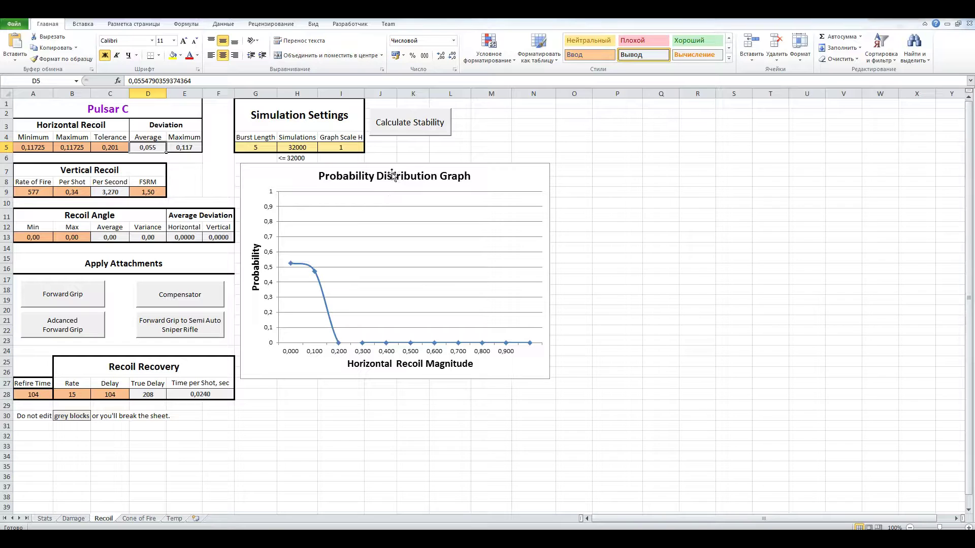
key("Right")
key("Right")
key("Right")
type("0,")
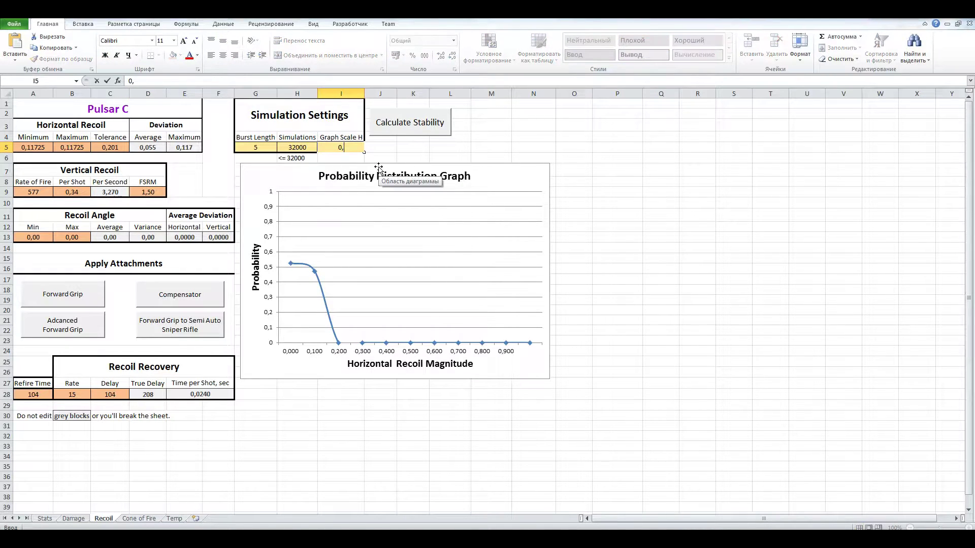
key("Return")
left_click(433, 133)
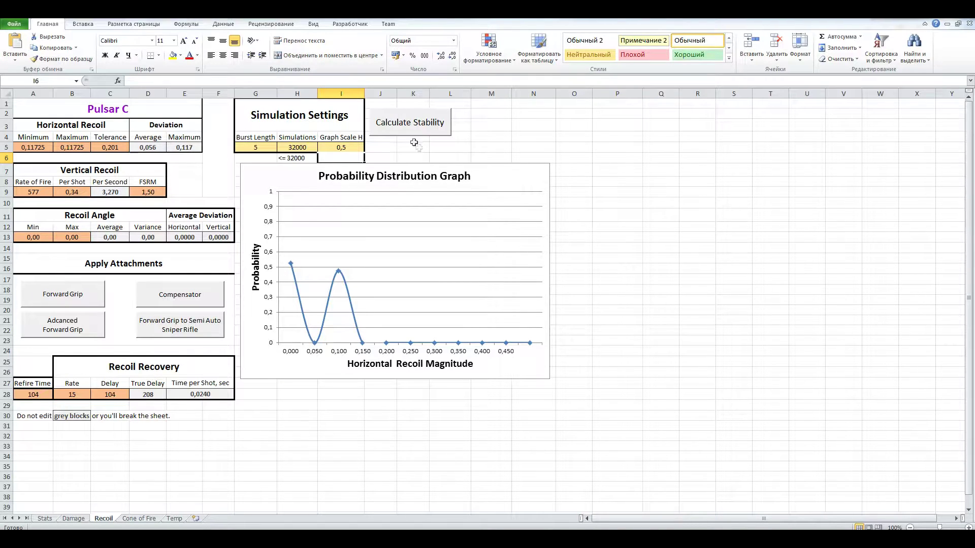
left_click(615, 216)
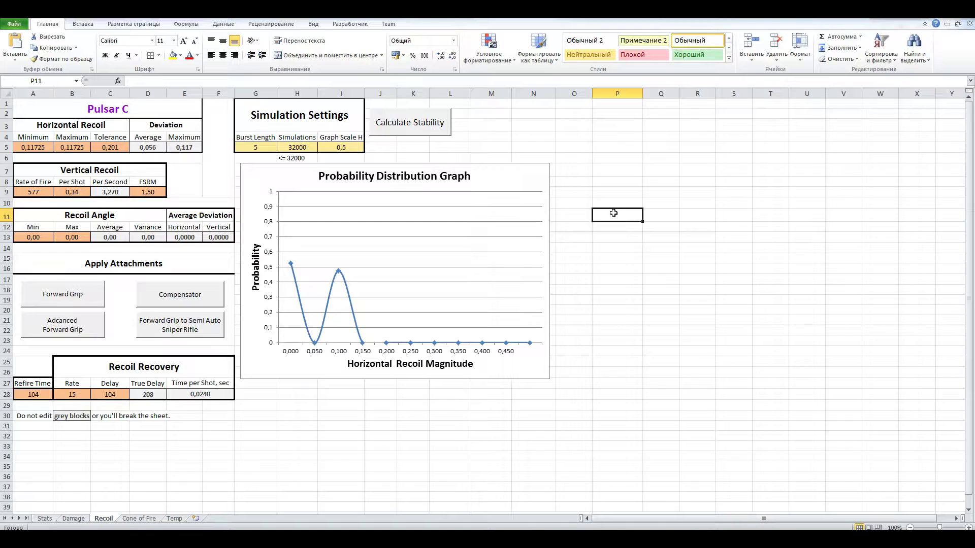
left_click(44, 518)
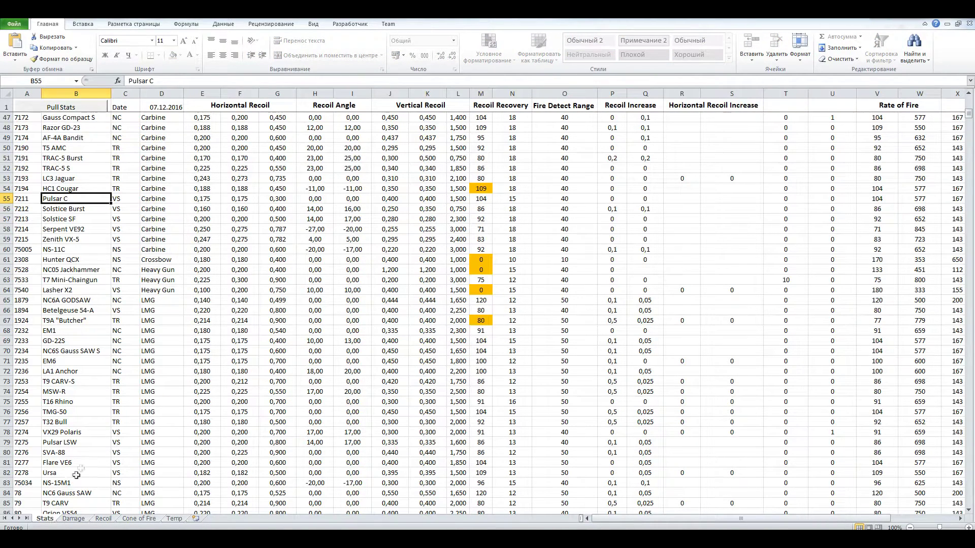
- Load AF-4 Cyclone from the Stats list as the analysed weapon
left_click(63, 412)
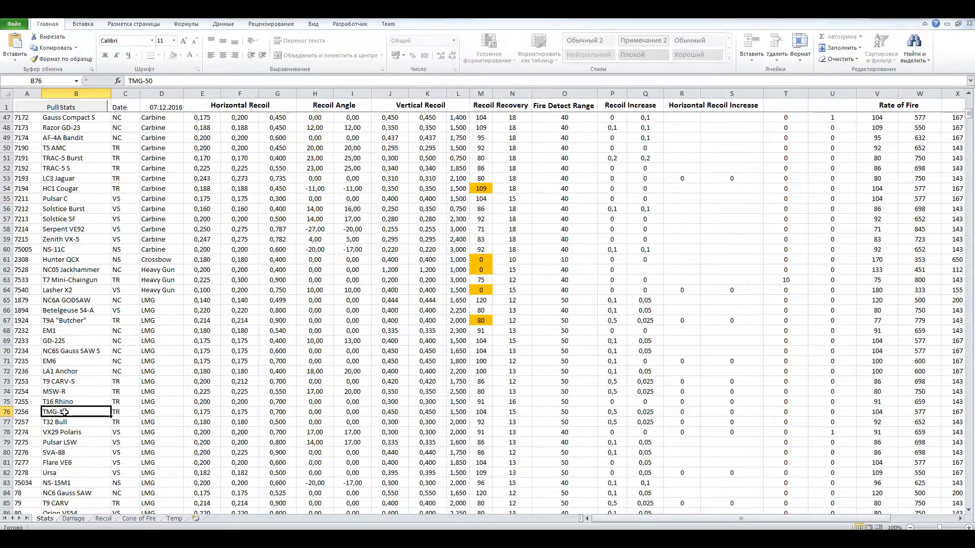
scroll(71, 411, "down", 3)
scroll(72, 410, "down", 4)
scroll(72, 410, "down", 6)
scroll(71, 411, "down", 4)
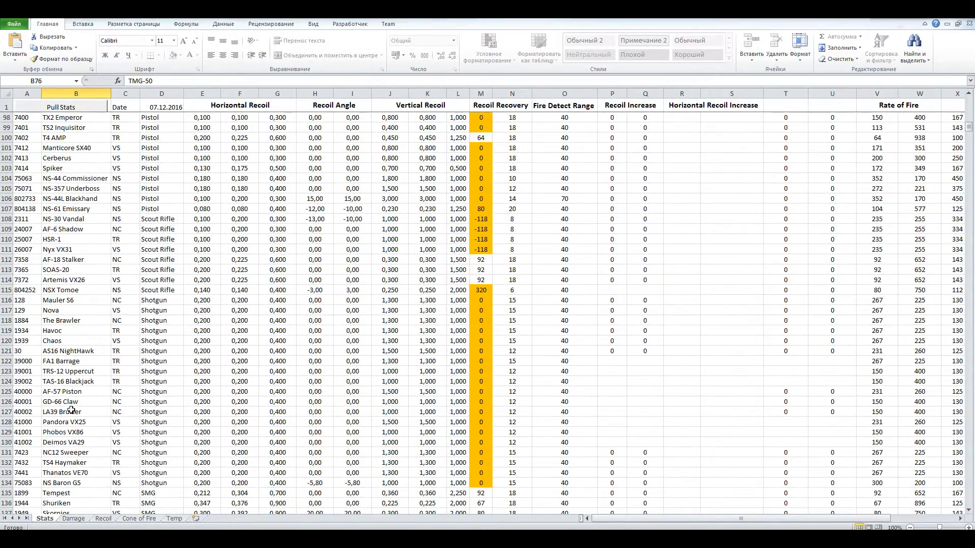
scroll(72, 410, "down", 3)
scroll(72, 410, "down", 3)
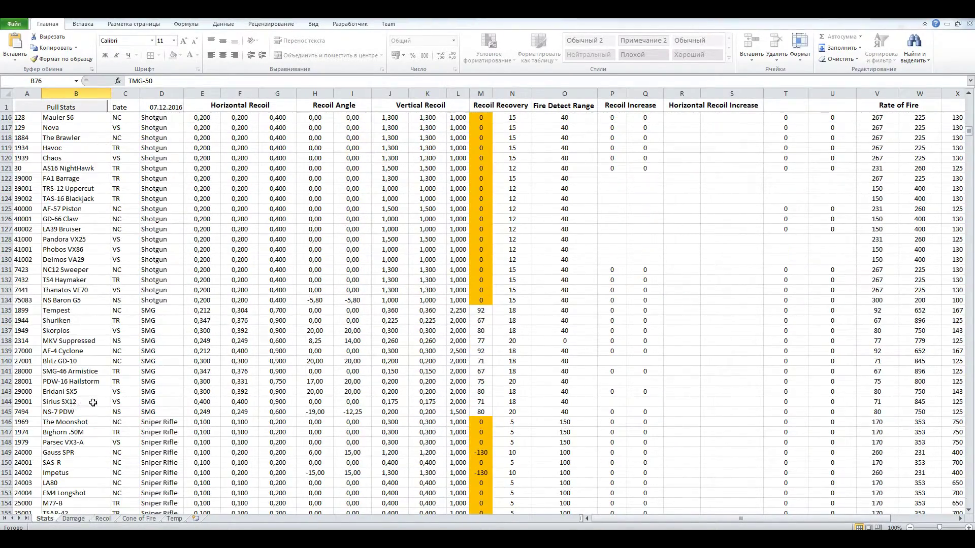
double_click(68, 352)
left_click(489, 305)
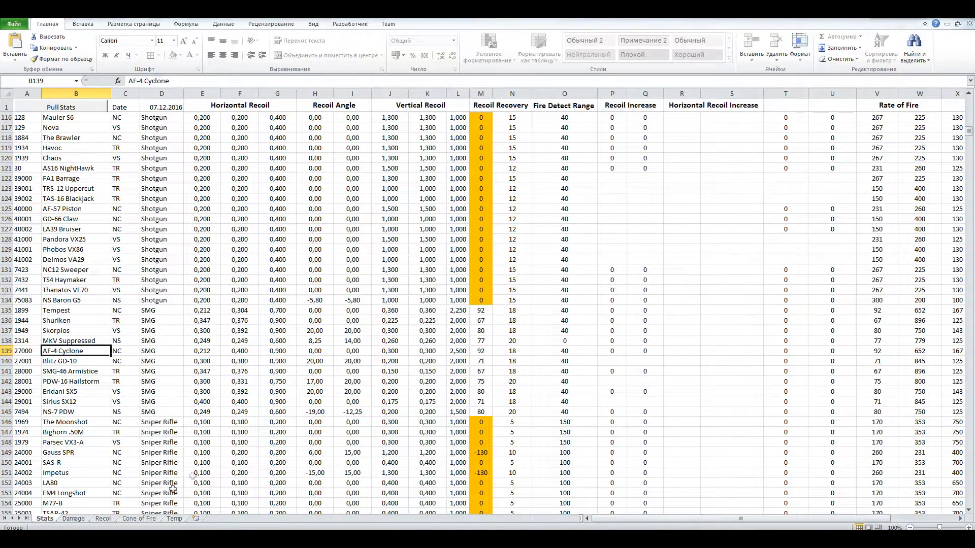
left_click(103, 519)
- Graph AF-4 Cyclone recoil at scale 1 and note its 0,258 deviation in P4
type("1")
key("Return")
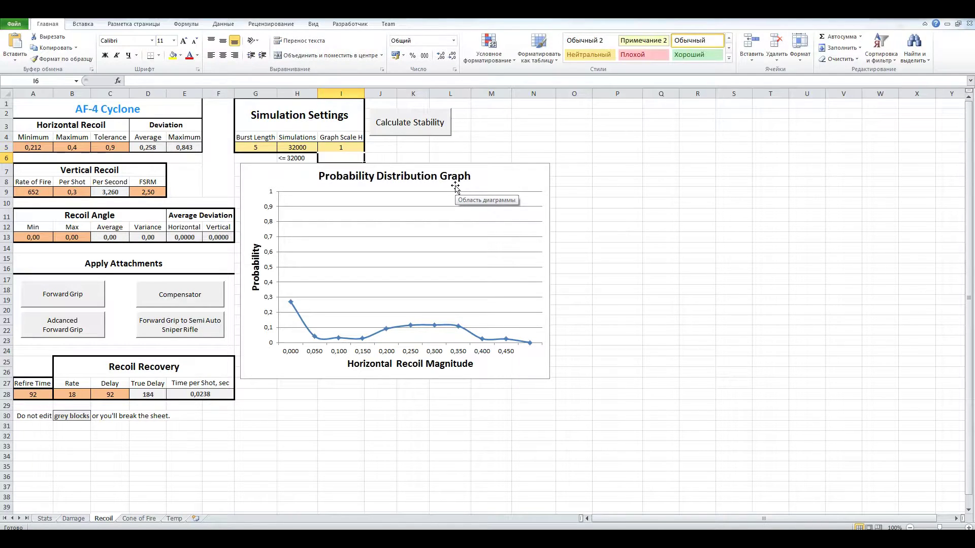
left_click(428, 124)
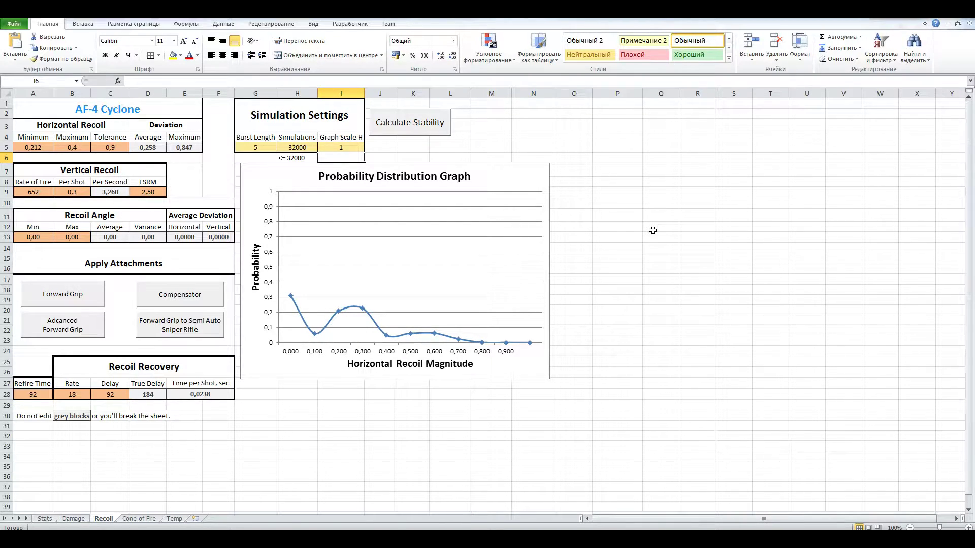
key("Up")
key("Left")
key("Left")
key("Left")
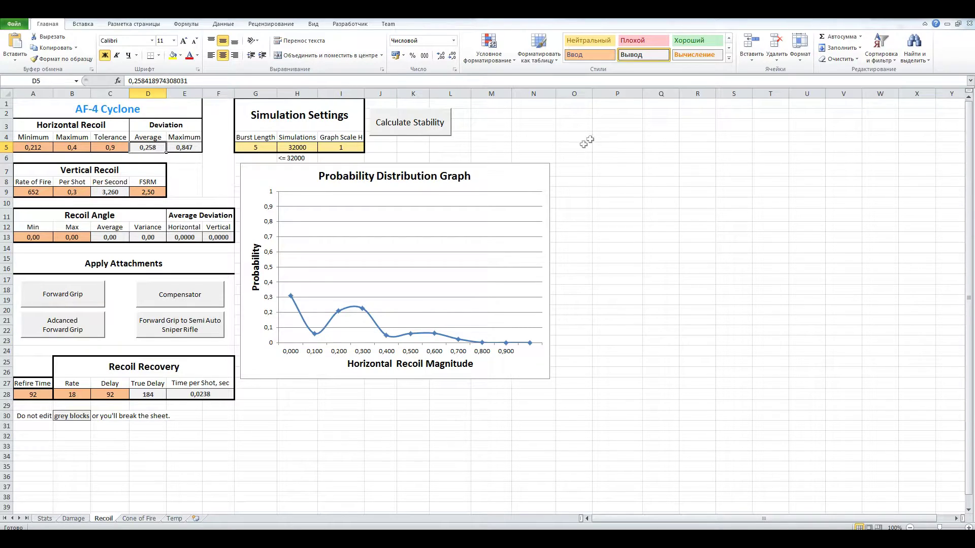
left_click(594, 138)
type("0,258")
key("Return")
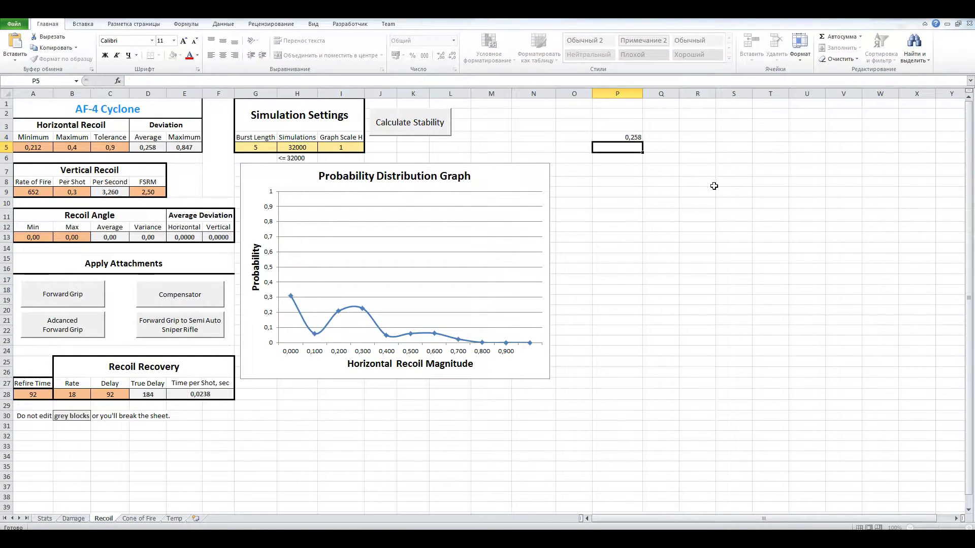
- Paste a static picture of the recoil graph beside the original
left_click(526, 185)
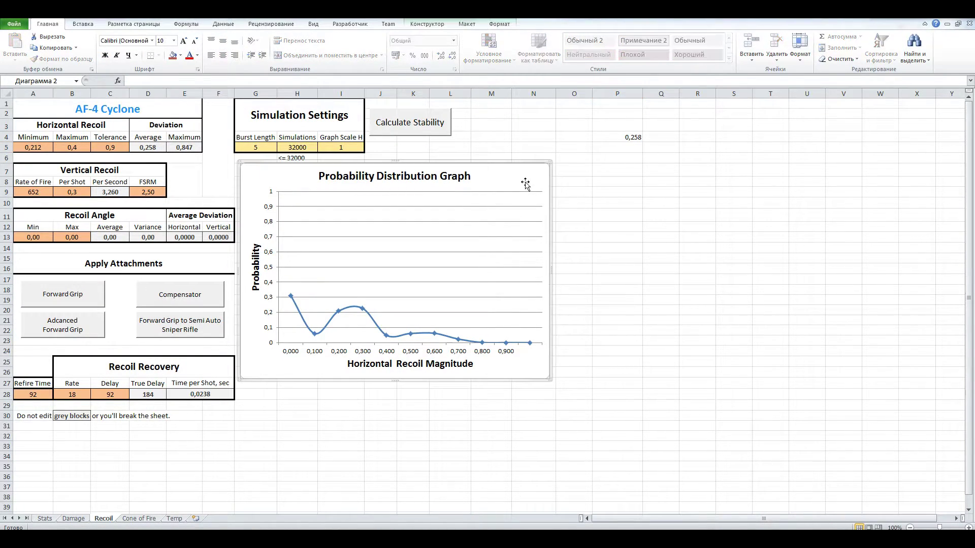
key("ctrl+c")
left_click(654, 200)
key("ctrl+v")
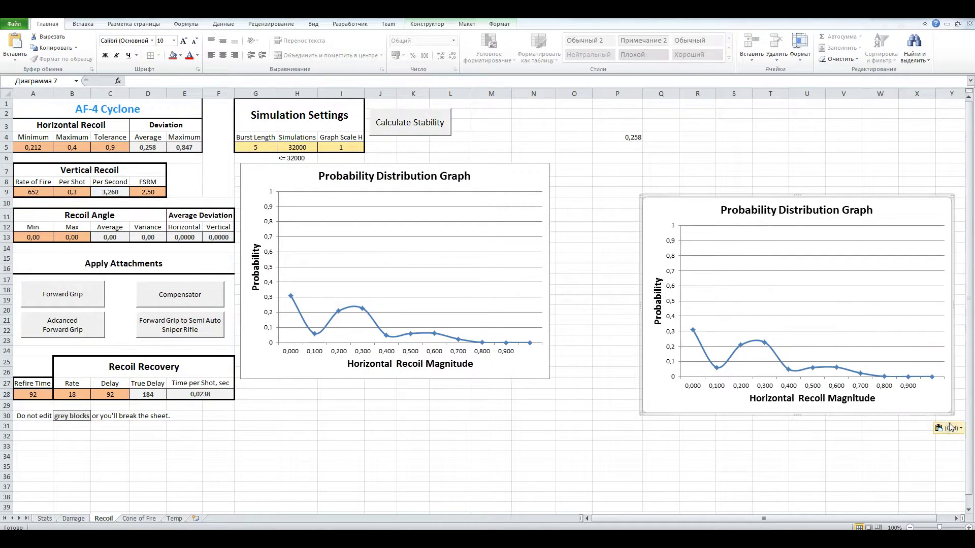
left_click(949, 428)
left_click(952, 451)
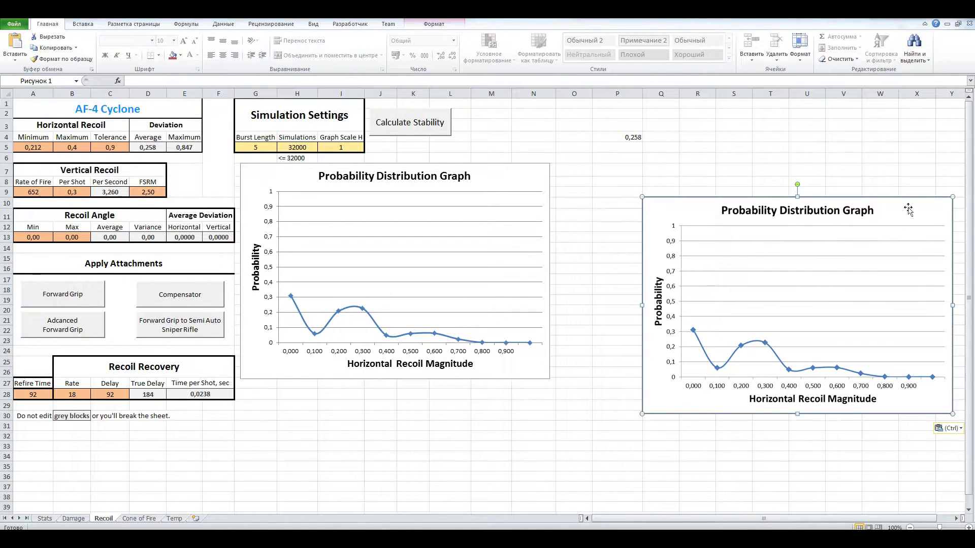
left_click_drag(909, 210, 843, 179)
left_click(806, 137)
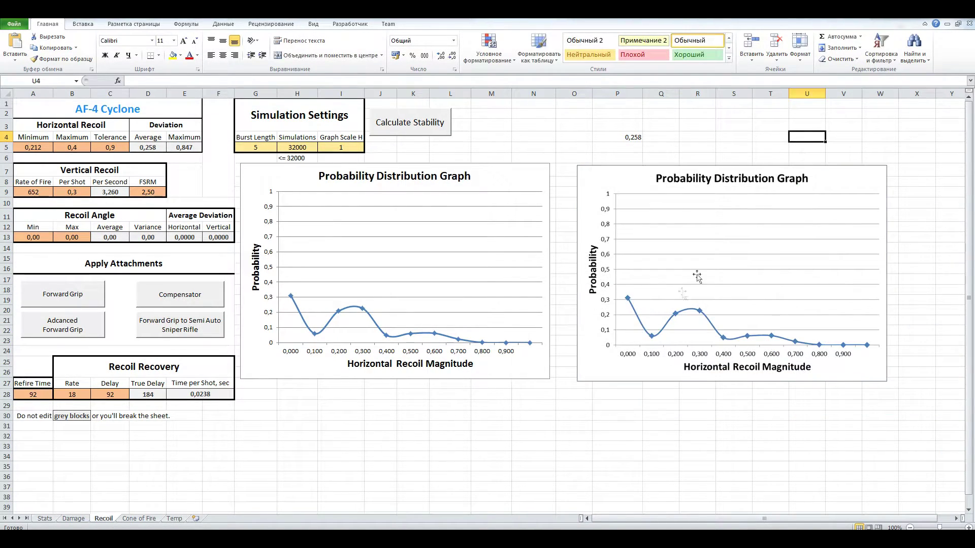
left_click(45, 519)
- Load SMG-46 Armistice and recalculate its recoil stability graph
scroll(83, 220, "up", 4)
scroll(83, 219, "up", 3)
scroll(83, 220, "up", 5)
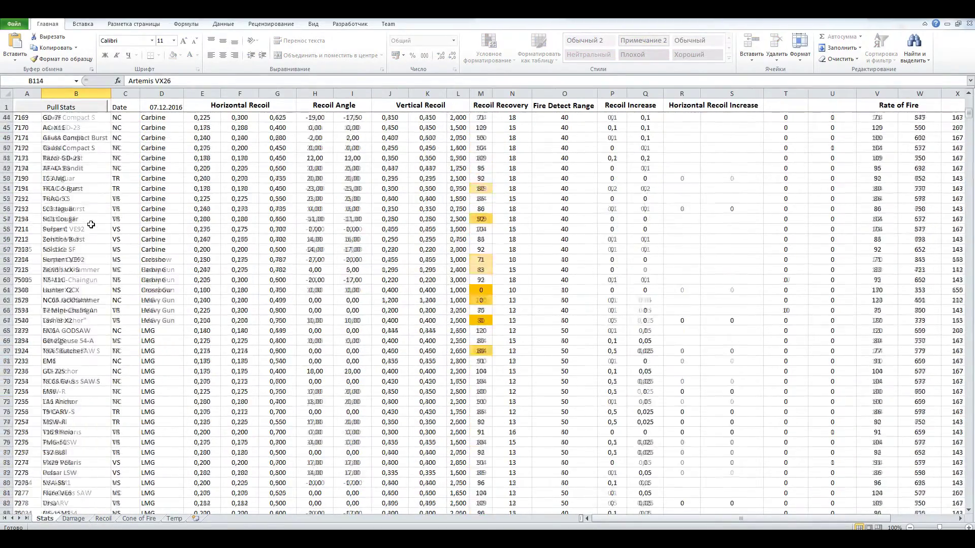
scroll(84, 224, "up", 8)
scroll(87, 228, "up", 8)
scroll(93, 261, "down", 19)
scroll(93, 261, "down", 20)
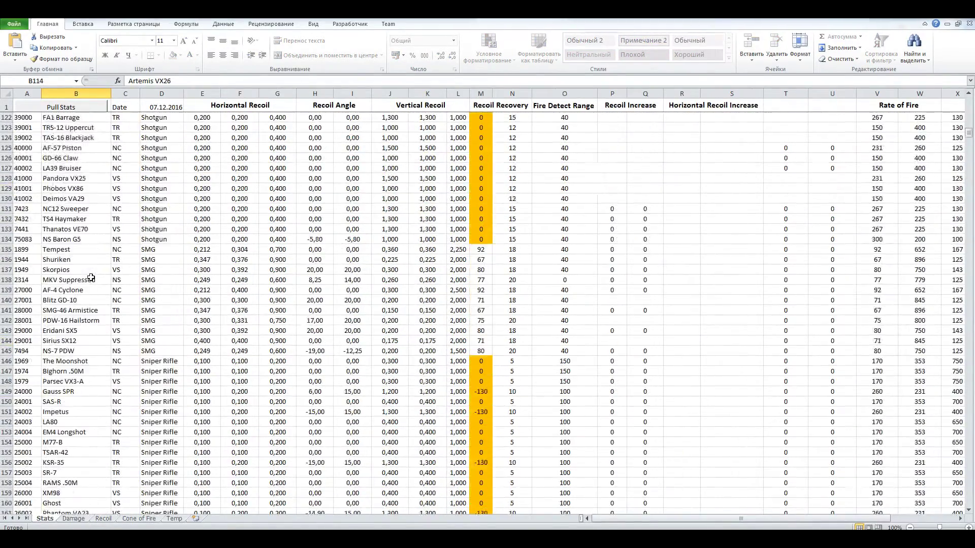
scroll(89, 274, "down", 2)
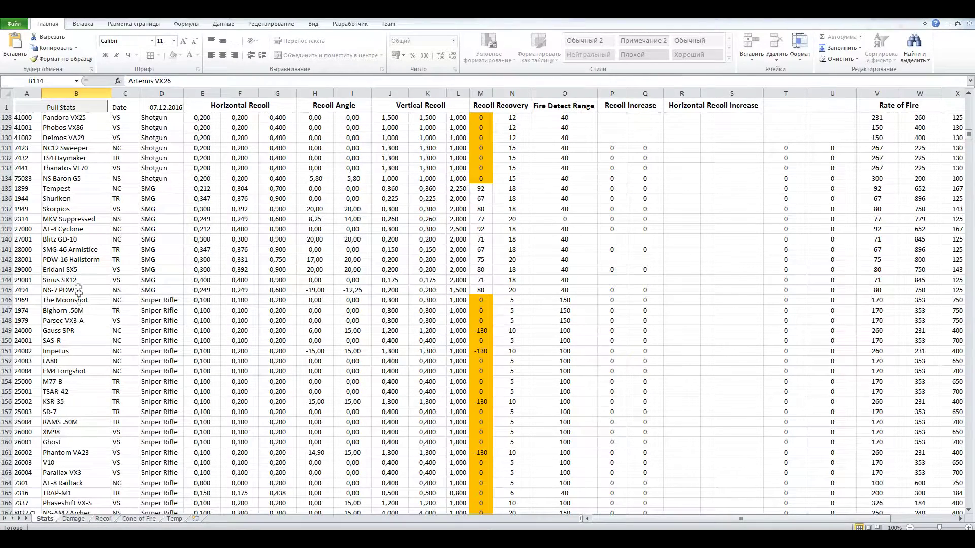
double_click(76, 249)
left_click(489, 302)
left_click(103, 518)
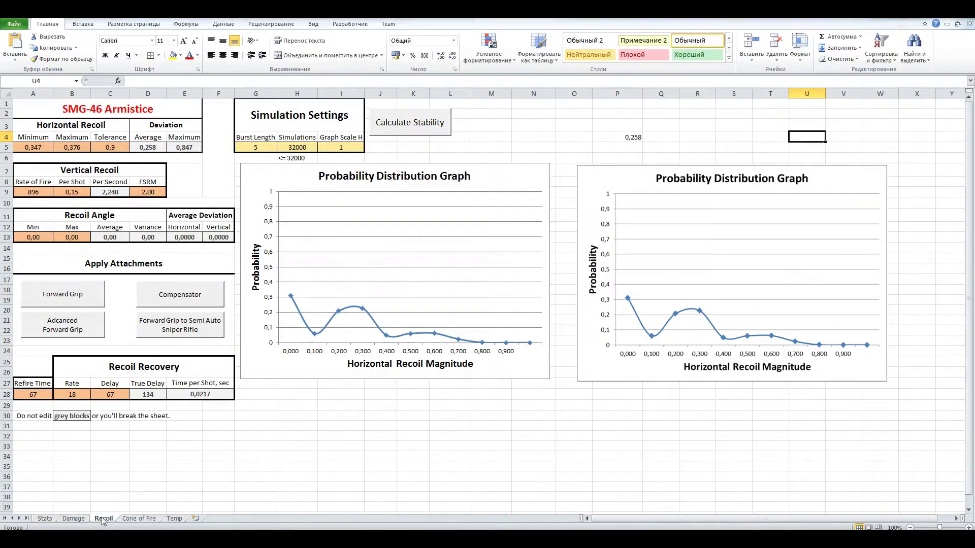
left_click(395, 128)
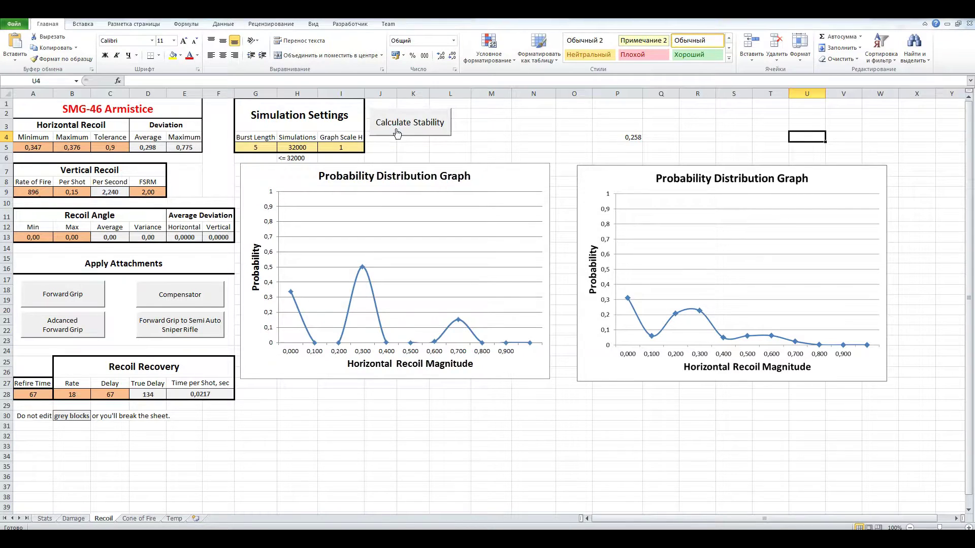
- Overlay the AF-4 Cyclone snapshot onto the SMG-46 Armistice recoil graph
left_click(156, 149)
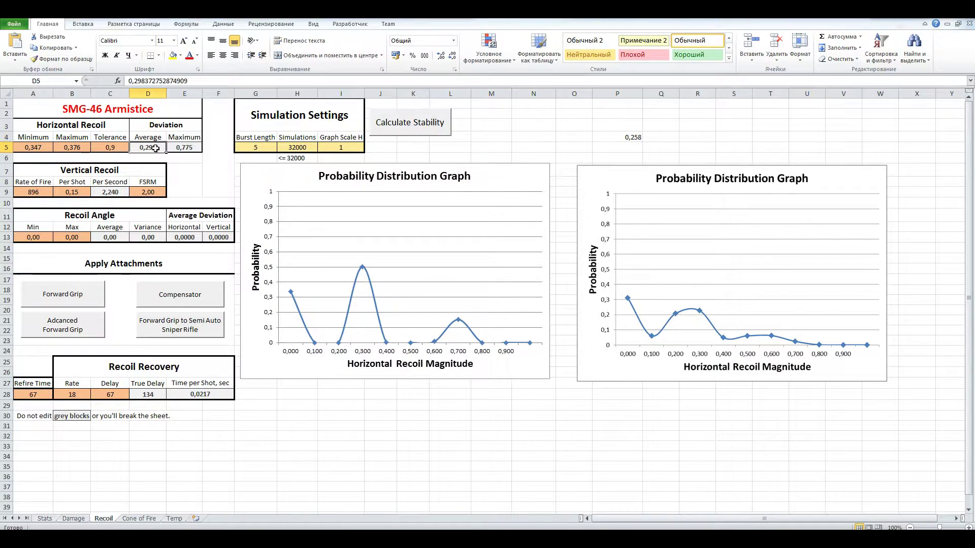
left_click(623, 127)
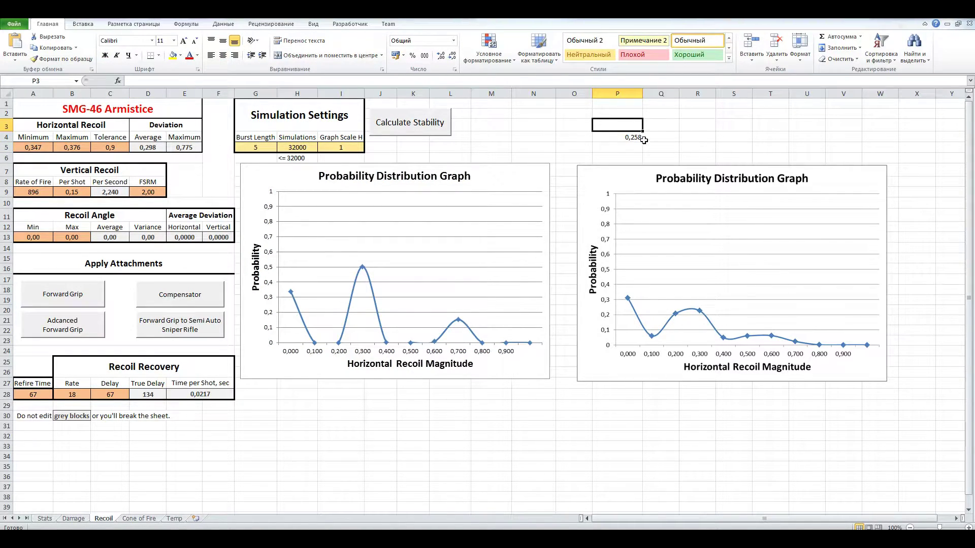
left_click(408, 220)
left_click(719, 199)
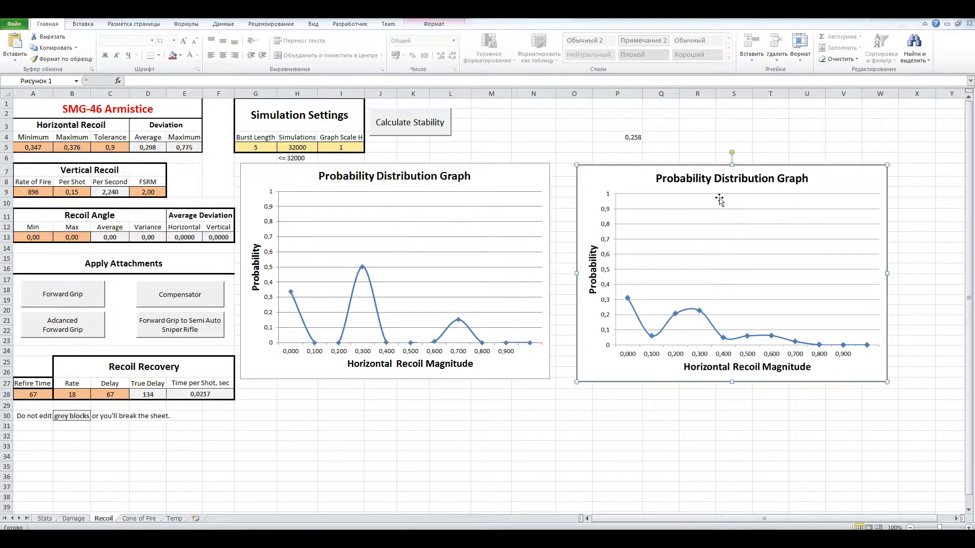
mouse_move(862, 169)
left_mouse_down()
mouse_move(541, 217)
mouse_move(525, 167)
left_mouse_up()
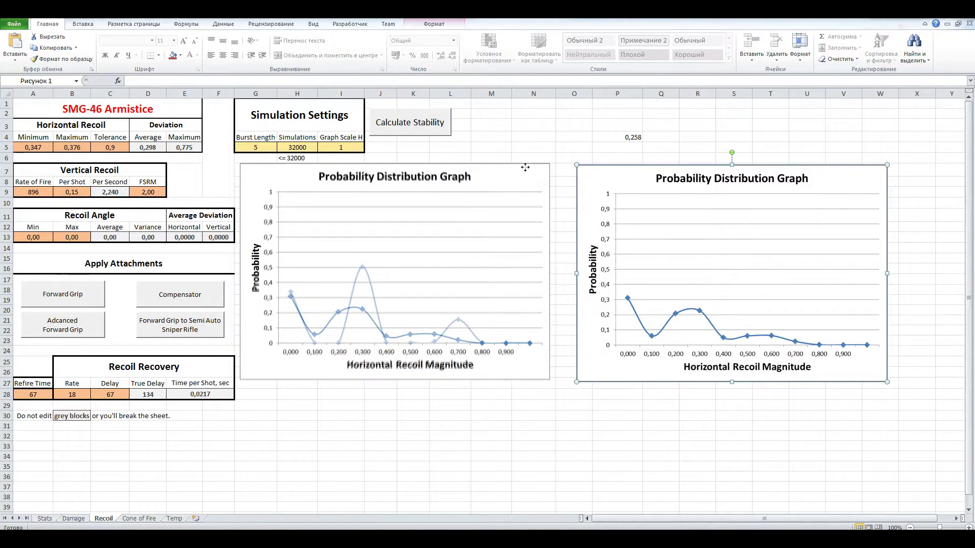
- Set AF-4 Cyclone as the second compared weapon on the Damage sheet
left_click(73, 519)
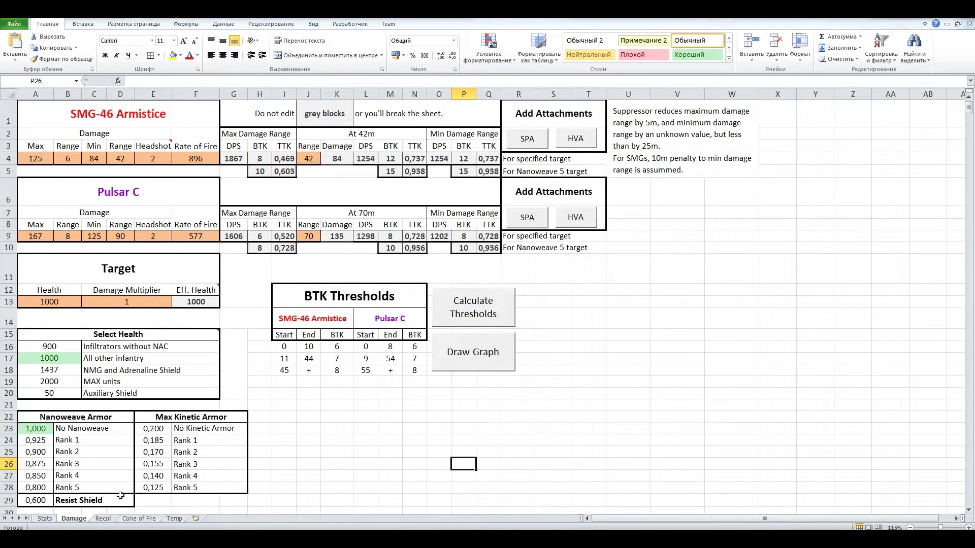
left_click(45, 519)
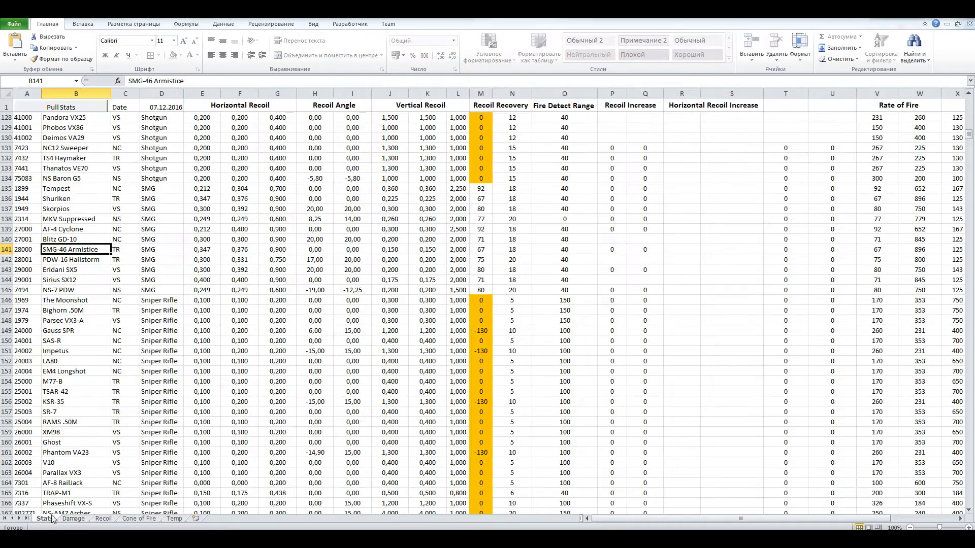
right_click(70, 232)
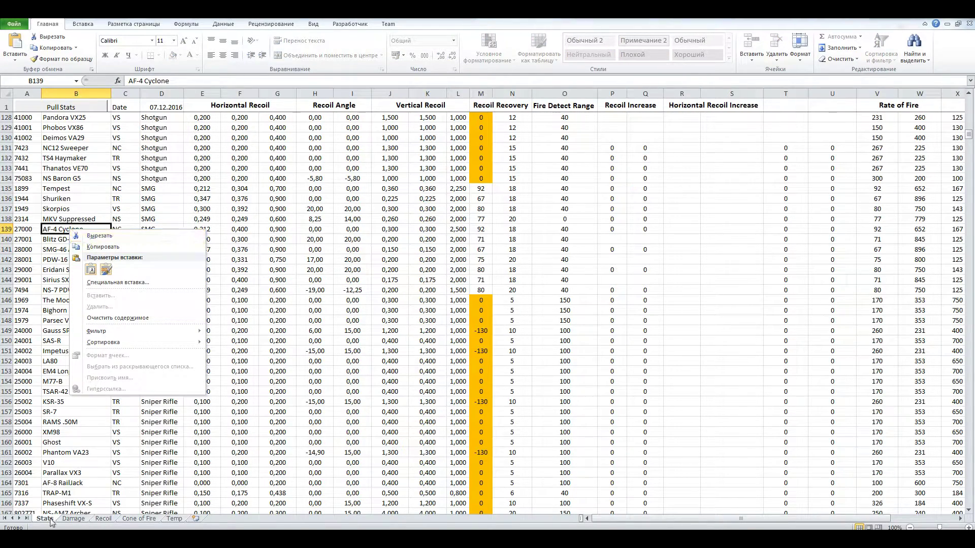
left_click(74, 519)
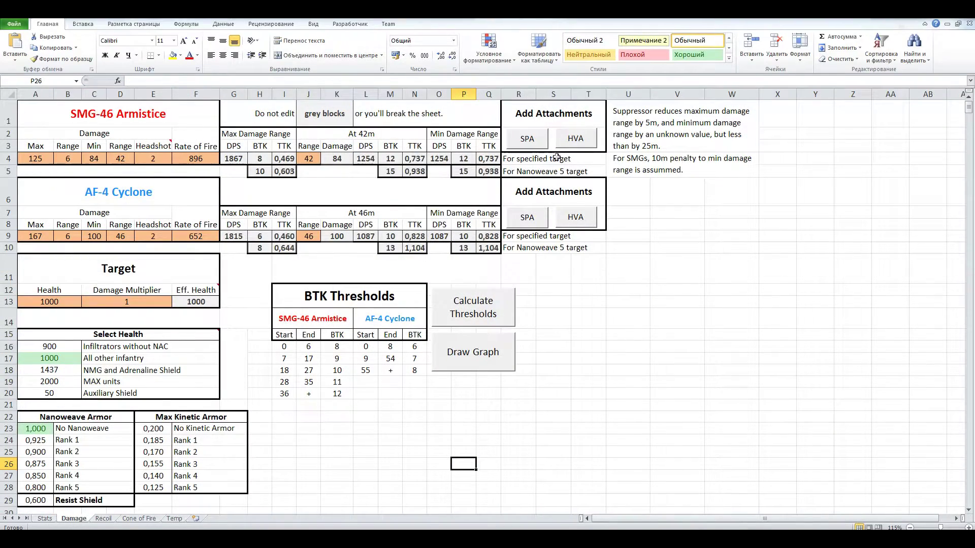
- Calculate SMG-46 Armistice vs AF-4 Cyclone BTK thresholds, draw the comparison chart, then delete it
left_click(538, 146)
left_click(519, 224)
left_click(490, 309)
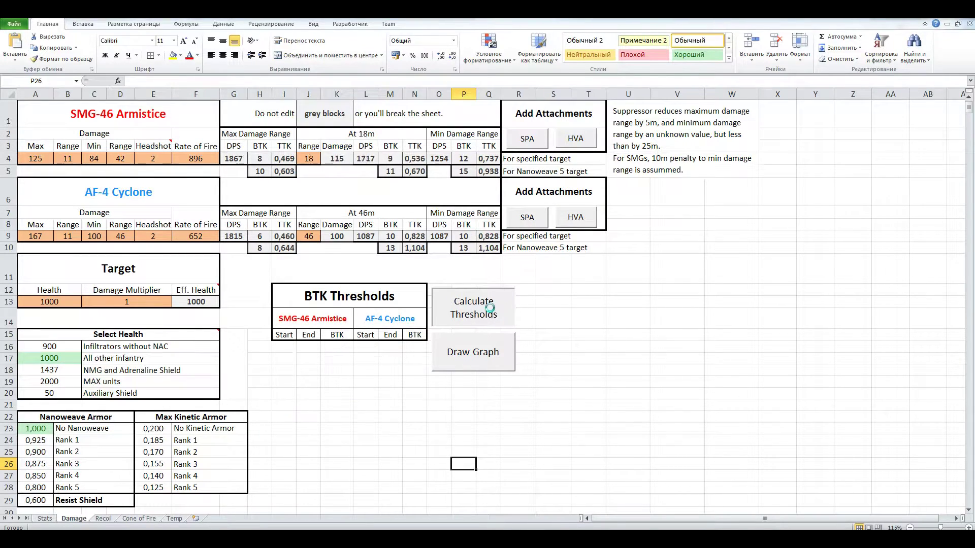
left_click(426, 442)
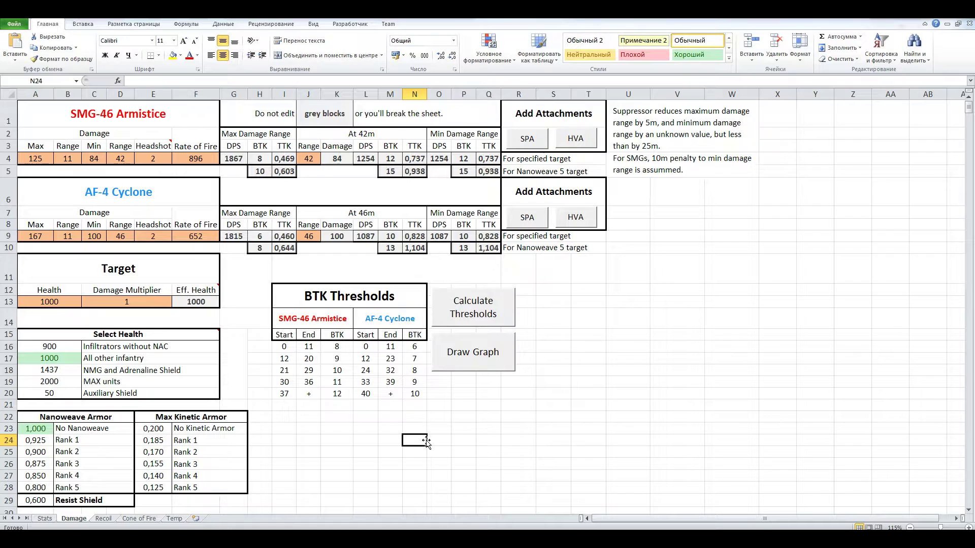
left_click(477, 361)
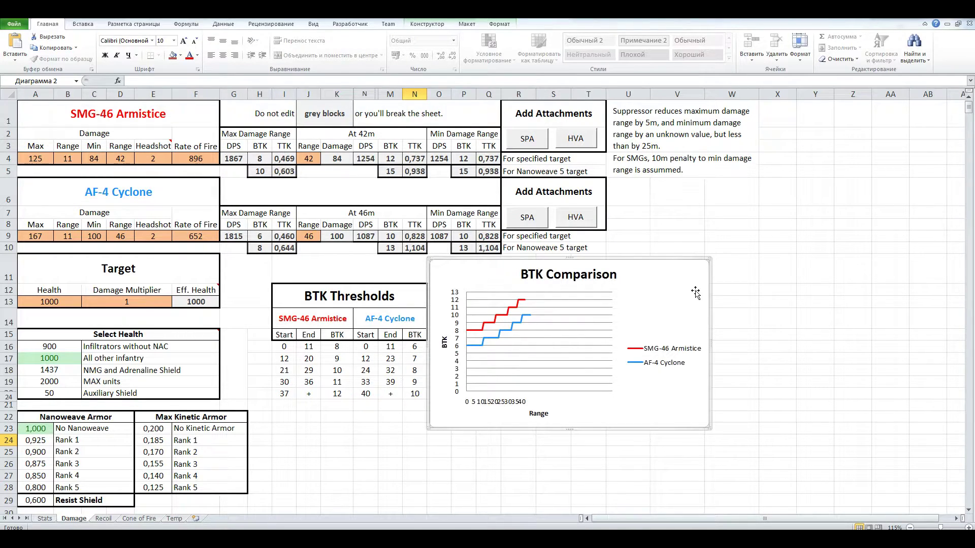
key("Delete")
- Set the comparison distance in J4 to 15 m and check the AF-4 Cyclone TTK formula
left_click(311, 159)
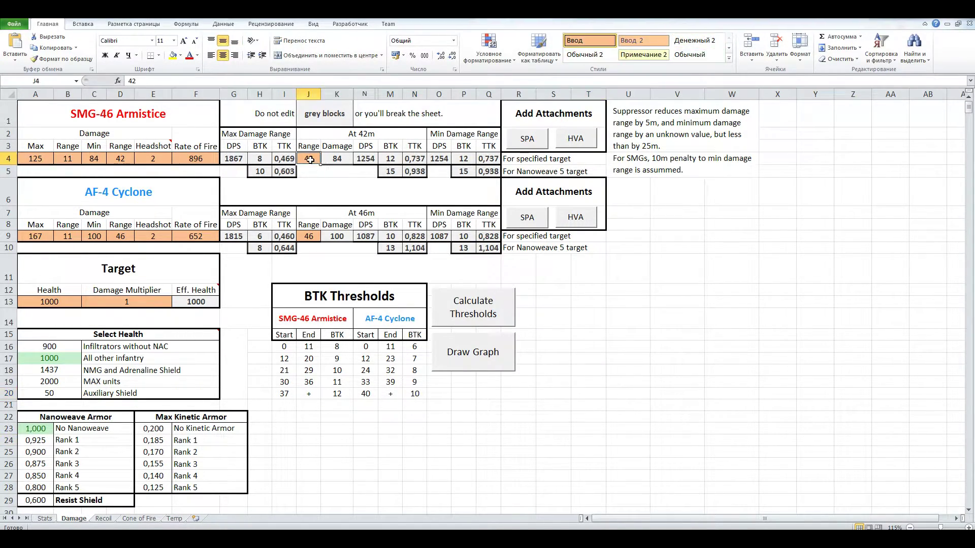
type("15")
key("Return")
left_click(601, 286)
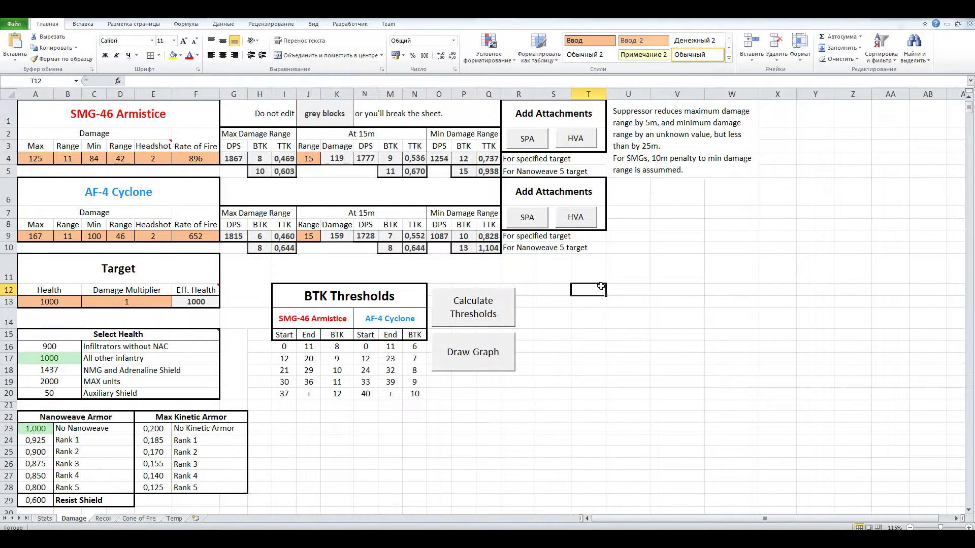
left_click(421, 239)
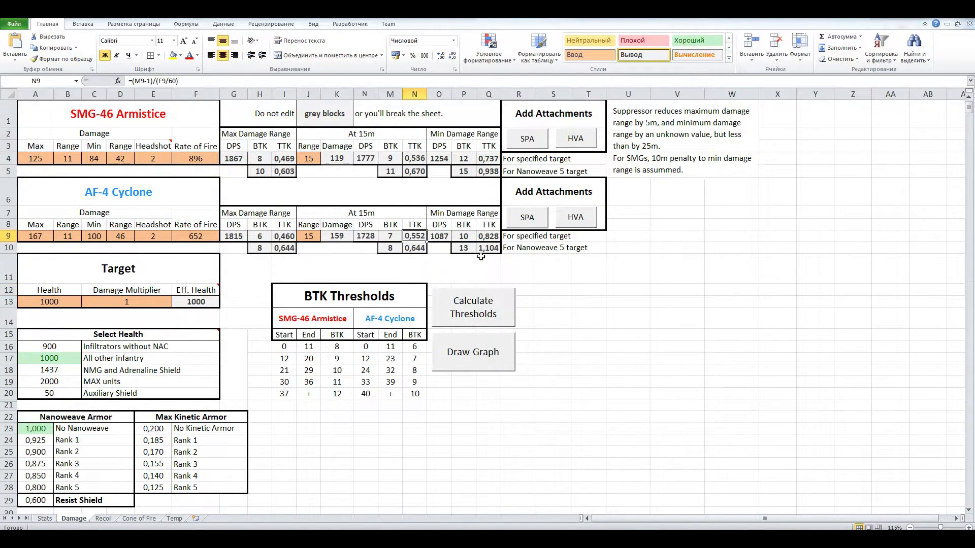
left_click(613, 296)
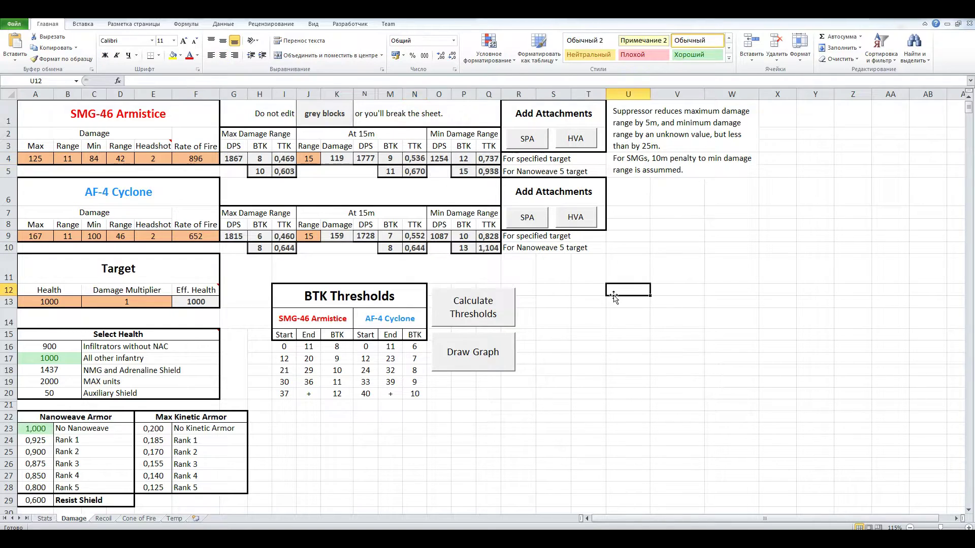
- Try headshot 2 and Resist Shield 0,6 multipliers, ending with a damage multiplier of 1,2
double_click(155, 158)
left_click(600, 281)
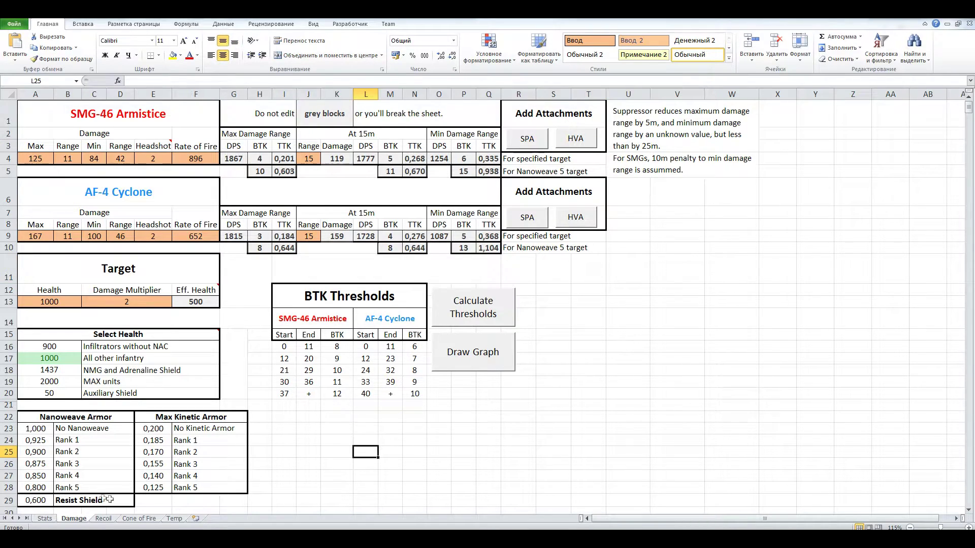
double_click(34, 500)
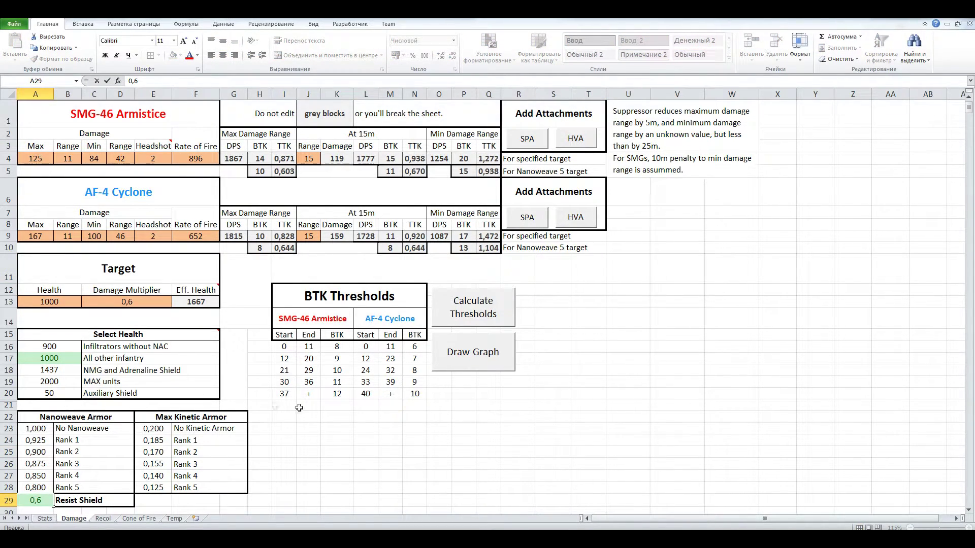
left_click(382, 429)
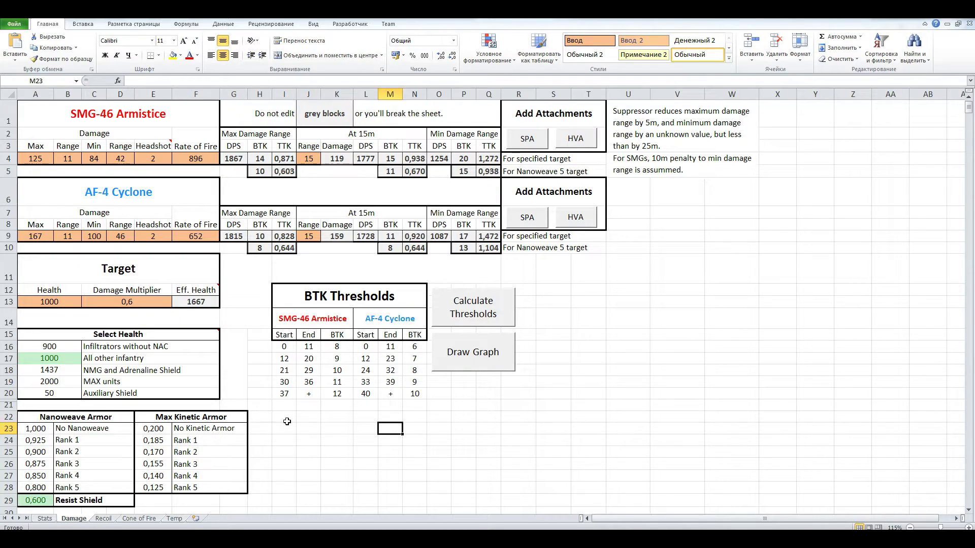
left_click(346, 406)
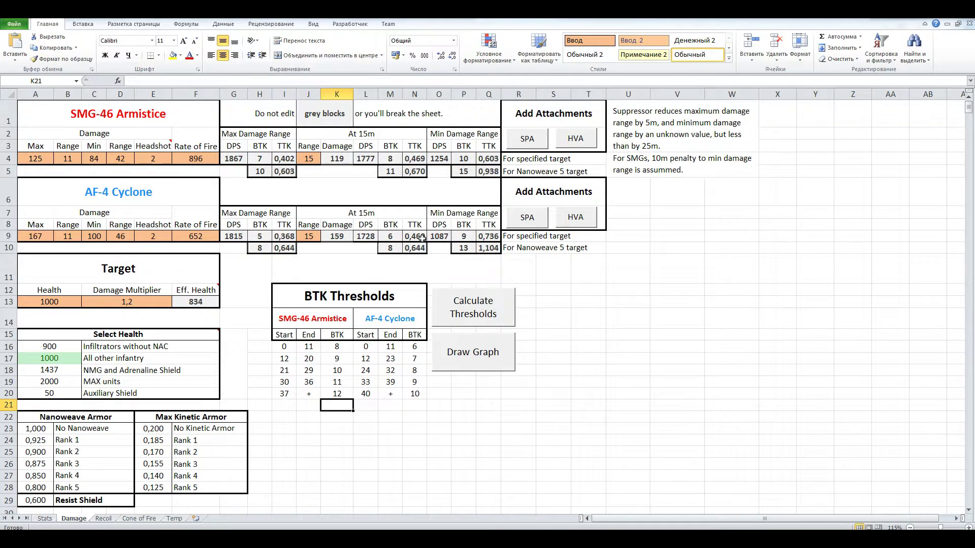
left_click(415, 161)
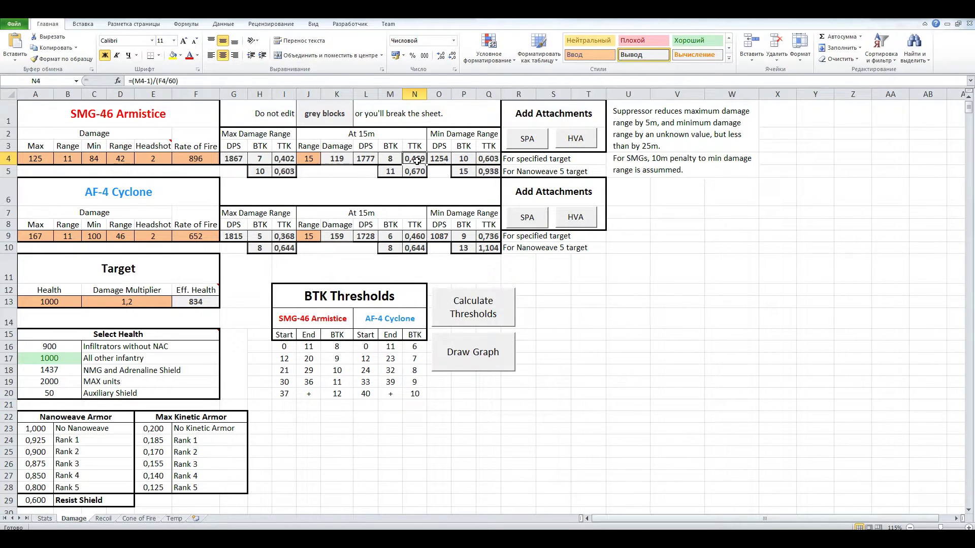
left_click(601, 299)
- Set still and moving cone of fire to 0,3 and bloom to 0,06
left_click(150, 520)
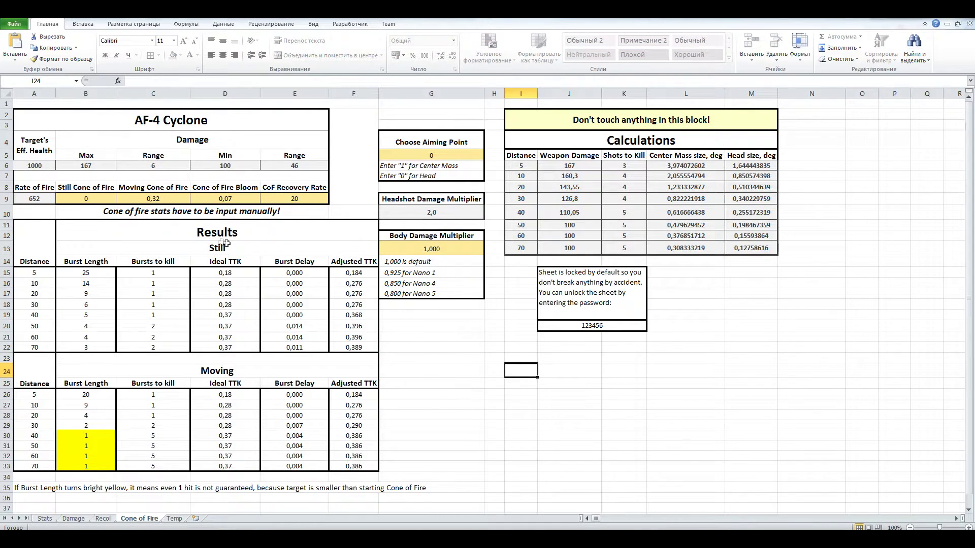
left_click(89, 197)
type("0,3")
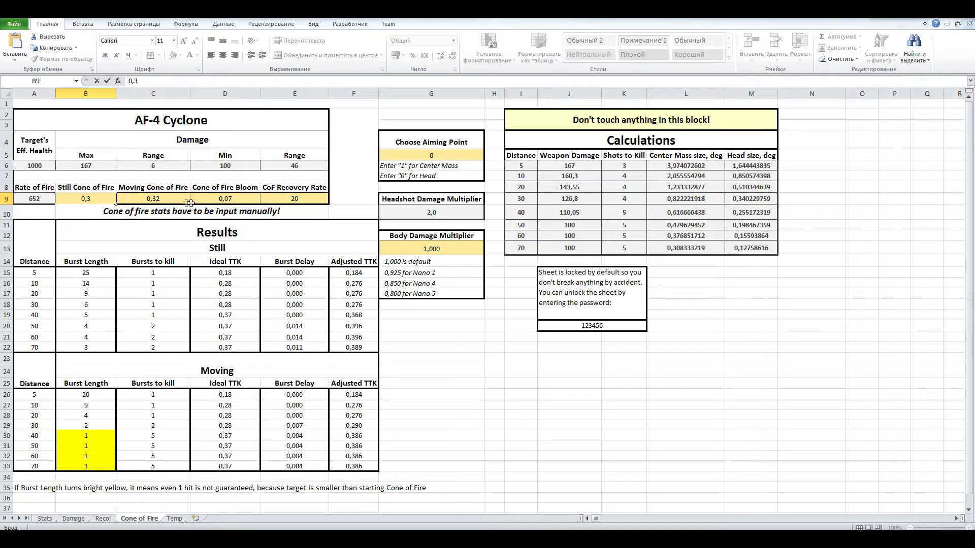
key("Tab")
type("0")
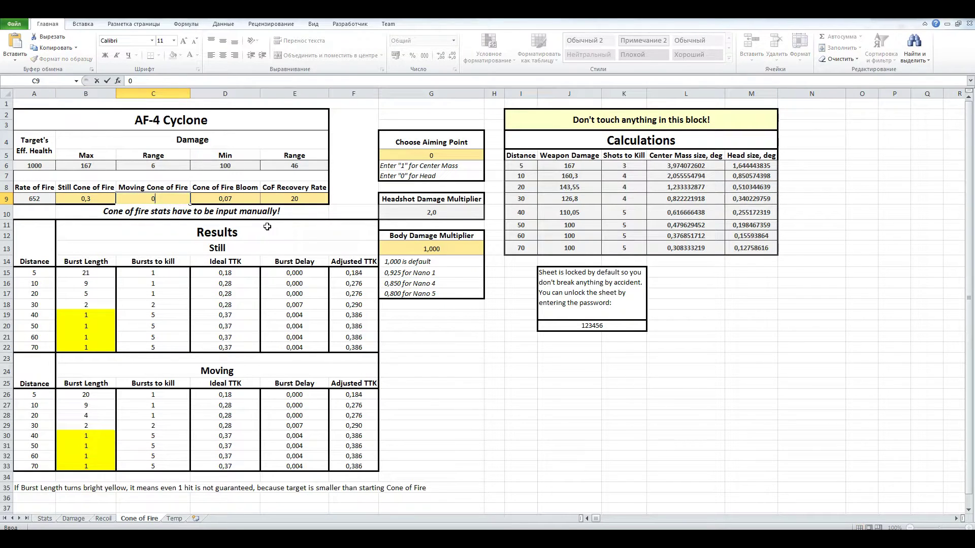
key("Tab")
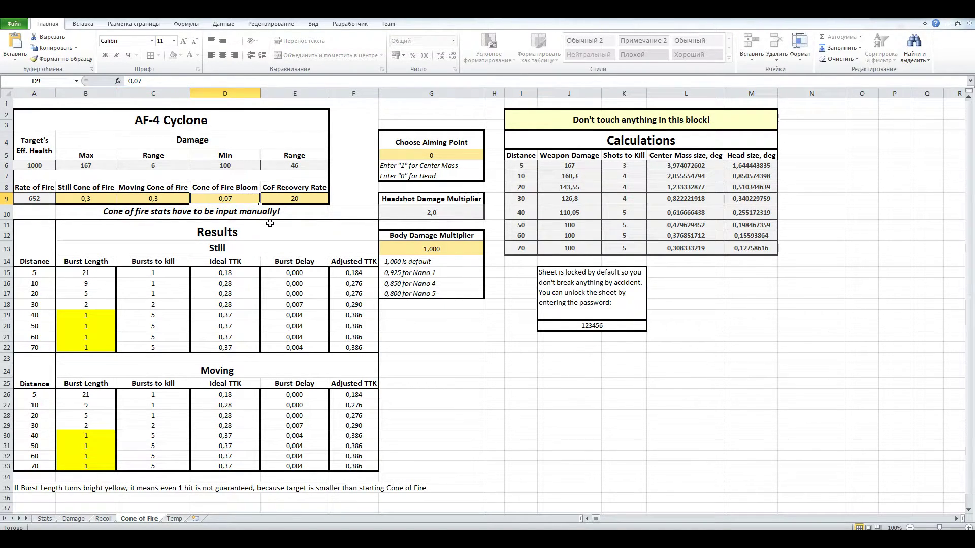
type("0,0")
key("Return")
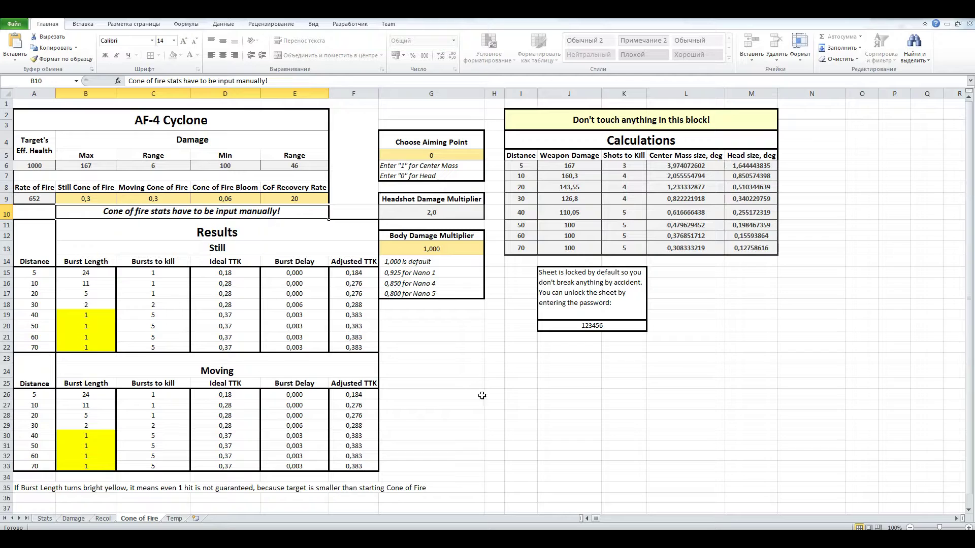
- Set the aiming point to 1 for center mass and inspect the 30 m burst length row
left_click(489, 404)
left_click(431, 154)
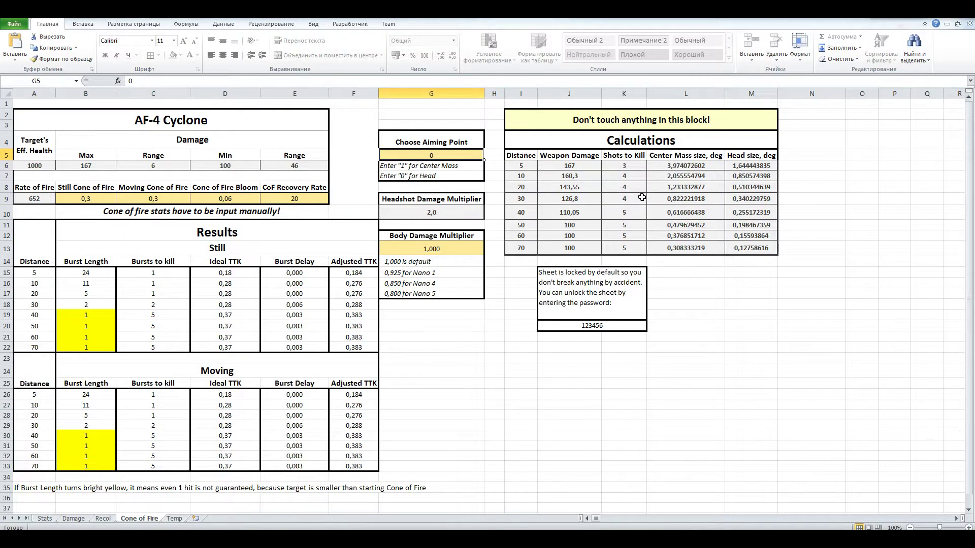
type("1")
key("Return")
left_click(473, 409)
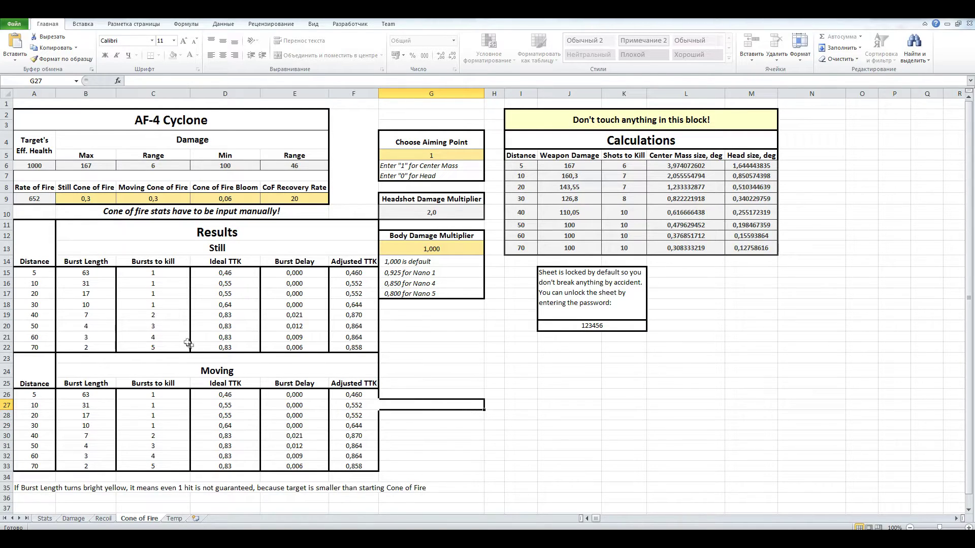
left_click(93, 305)
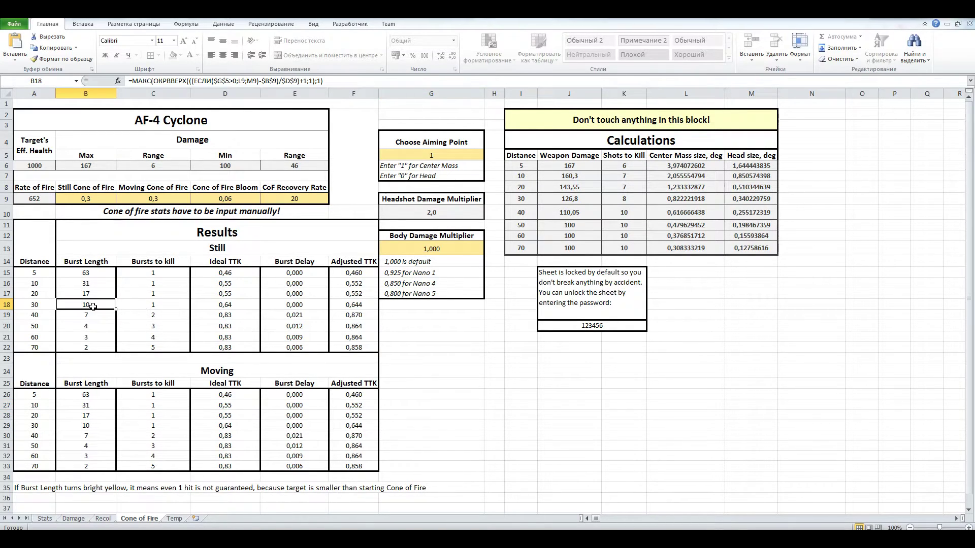
left_click(32, 304)
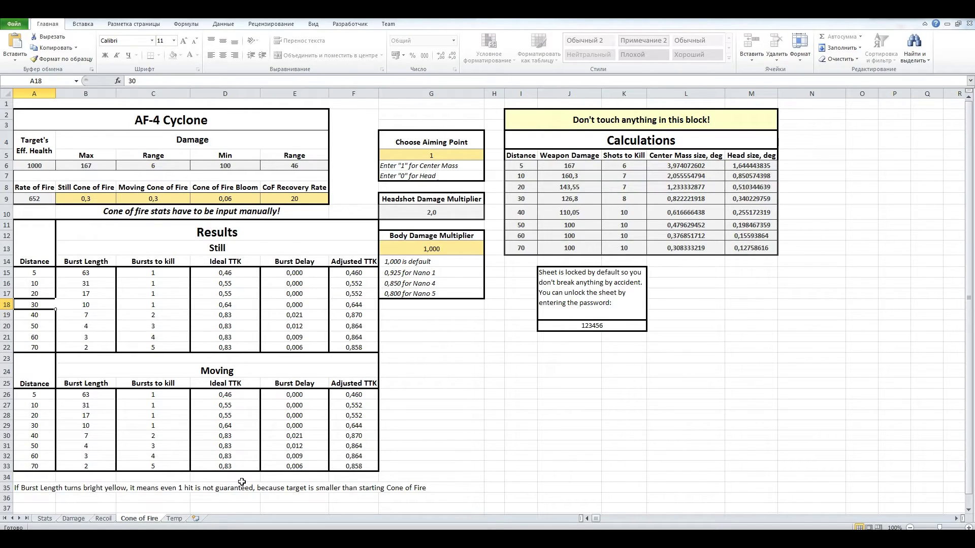
- Set the Cone of Fire aiming point in G5 to 0 so it targets the head
left_click(431, 155)
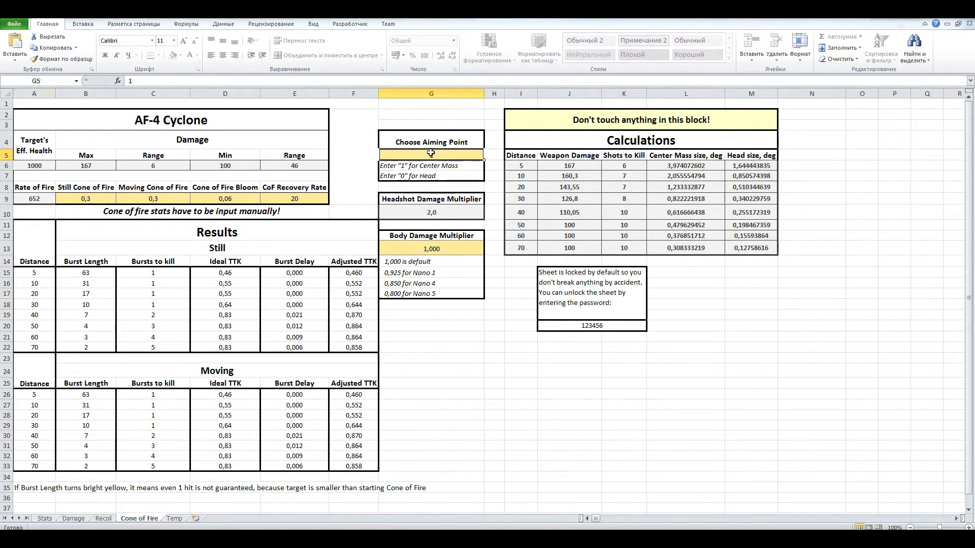
type("0")
left_click(584, 394)
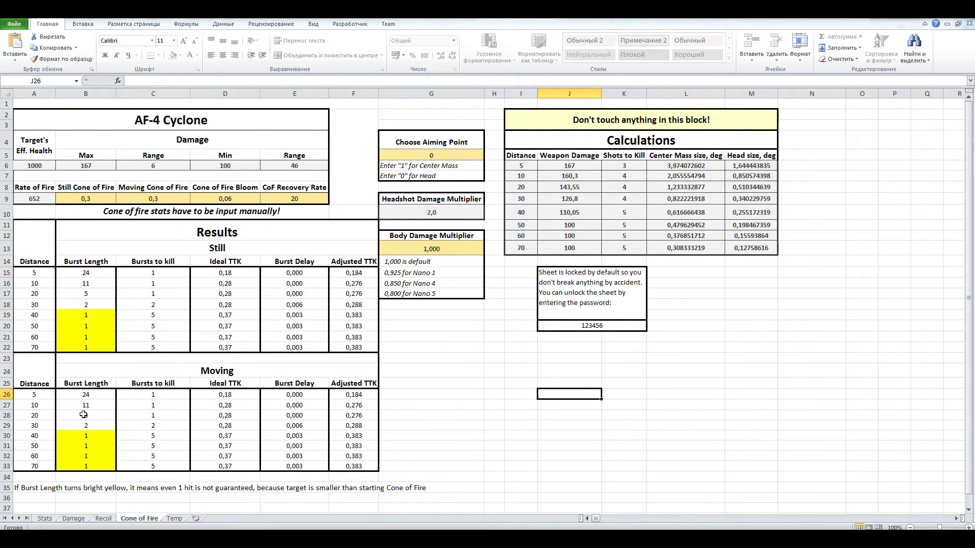
- Verify the aiming point value, then return to the AF-4 Cyclone Recoil sheet
left_click(470, 354)
left_click(446, 156)
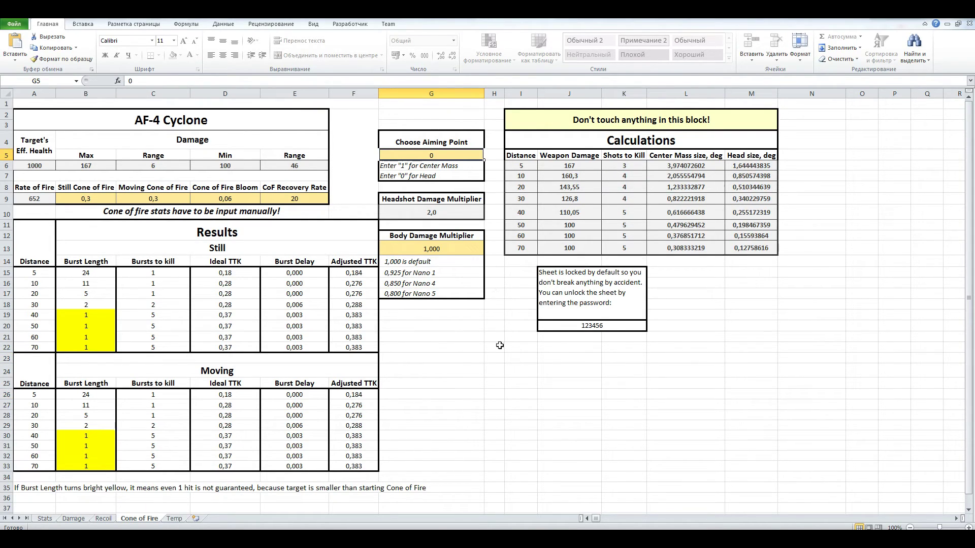
left_click(104, 518)
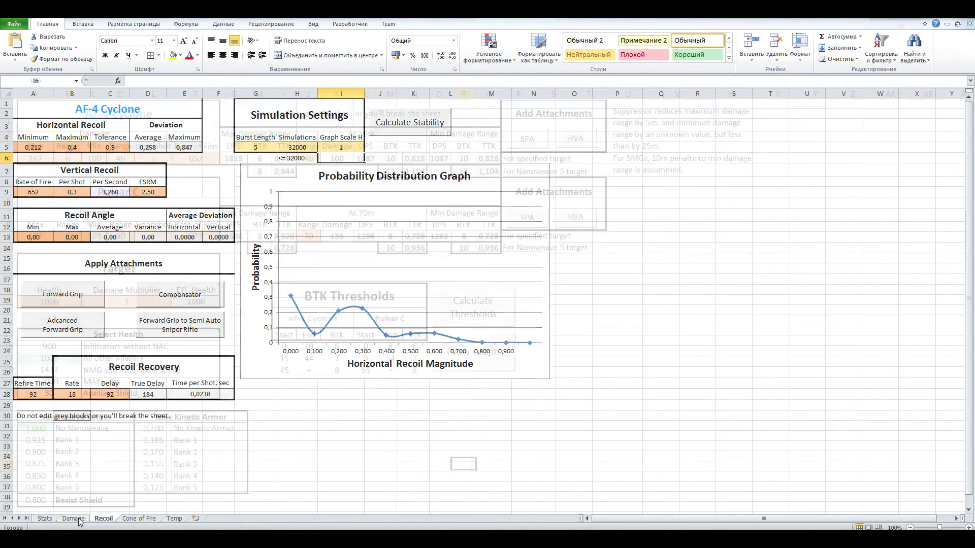
- Review the Damage sheet and Recoil's average horizontal deviation, then open the Stats sheet
left_click(74, 519)
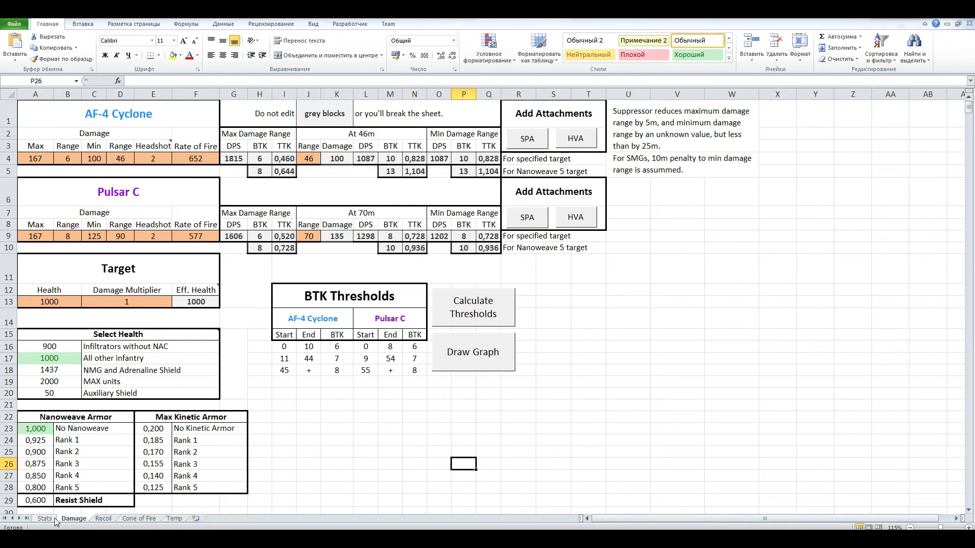
left_click(105, 519)
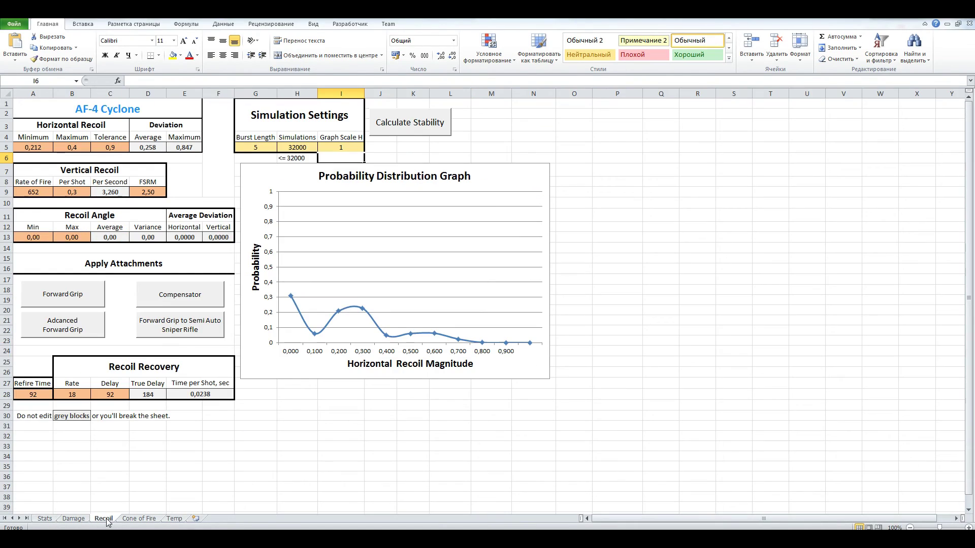
left_click(161, 150)
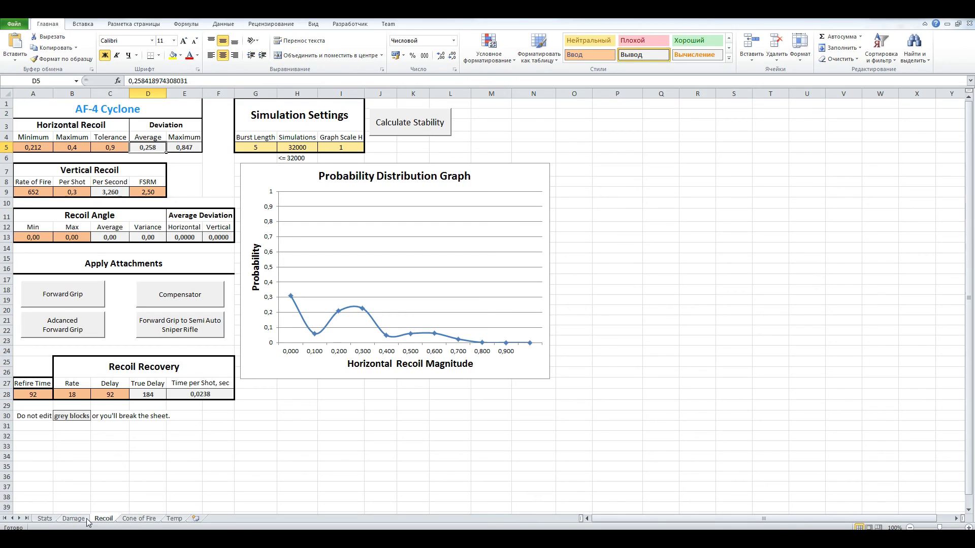
left_click(44, 519)
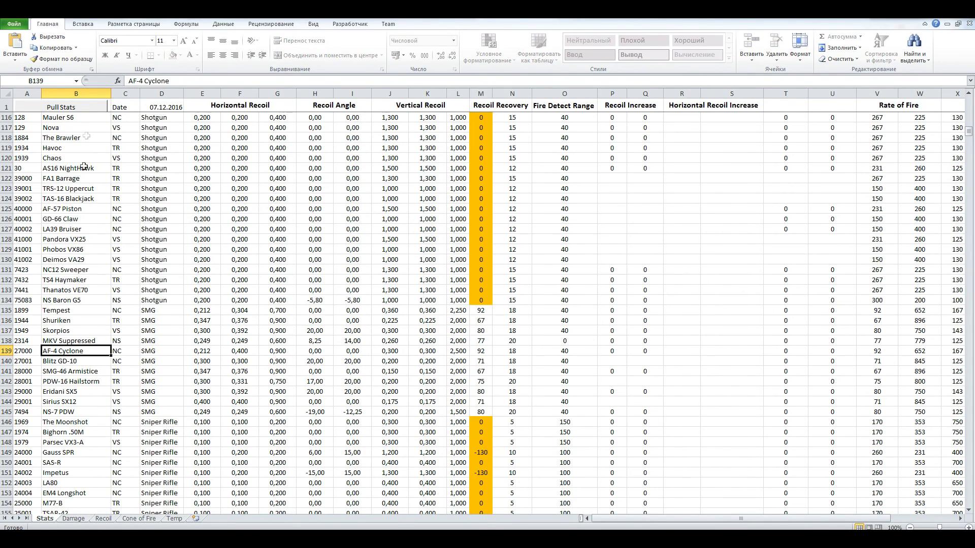